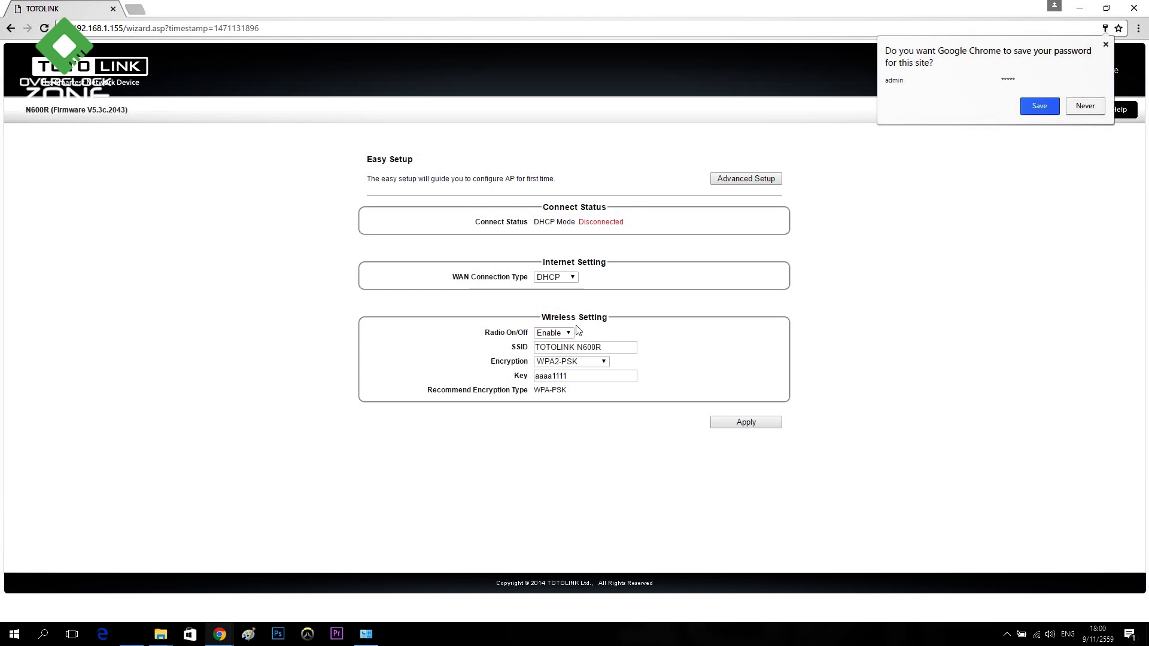
Decline saving the login password and review the WAN connection types, SSID and key fields in Easy Setup.
click(1084, 107)
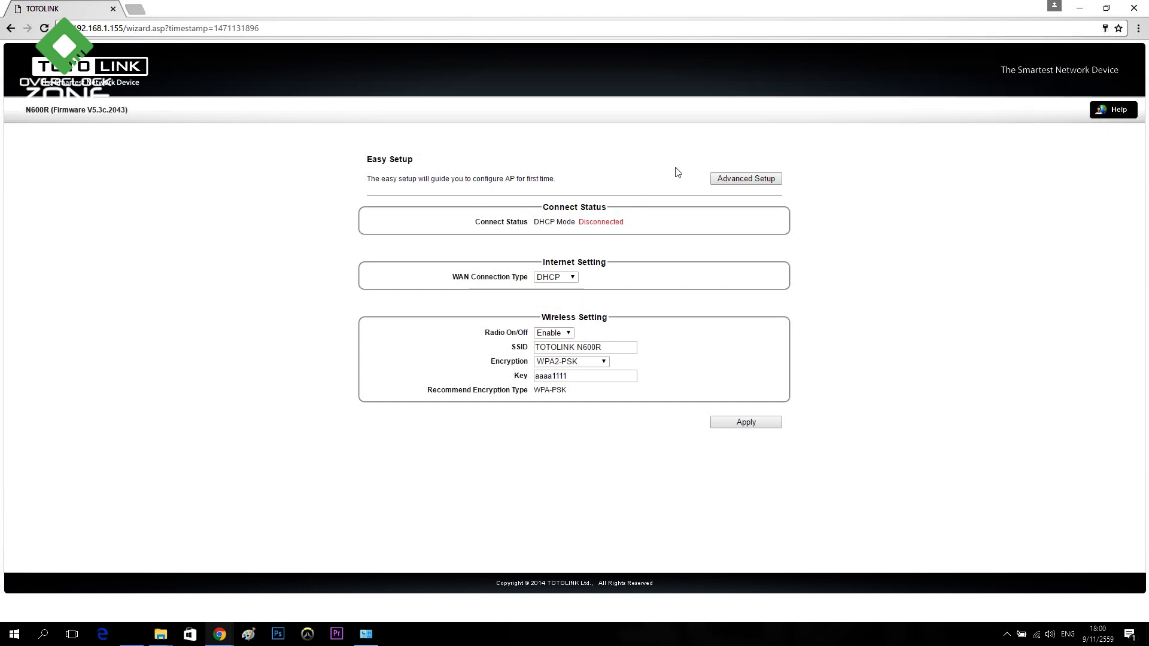
click(555, 278)
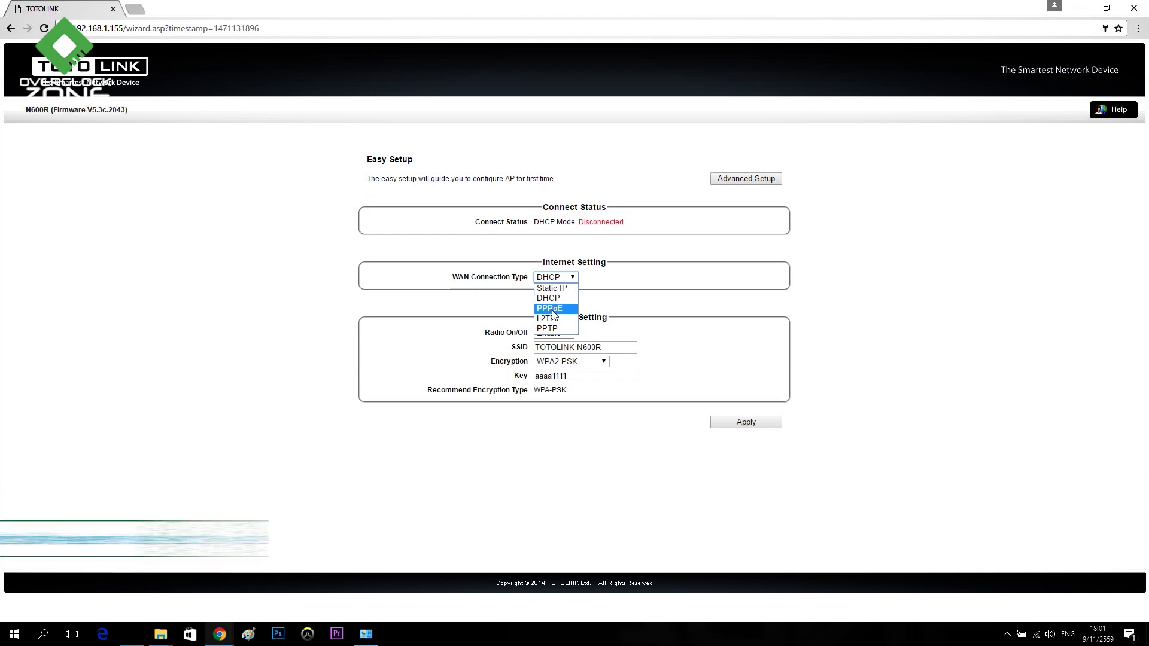
click(683, 329)
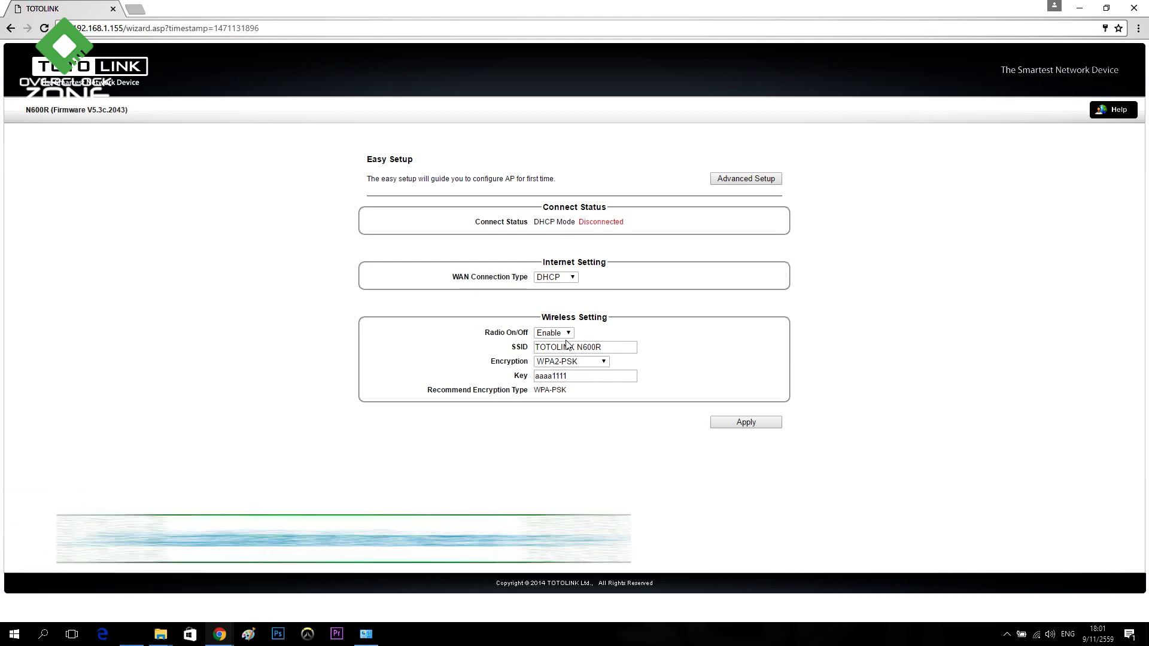
click(617, 351)
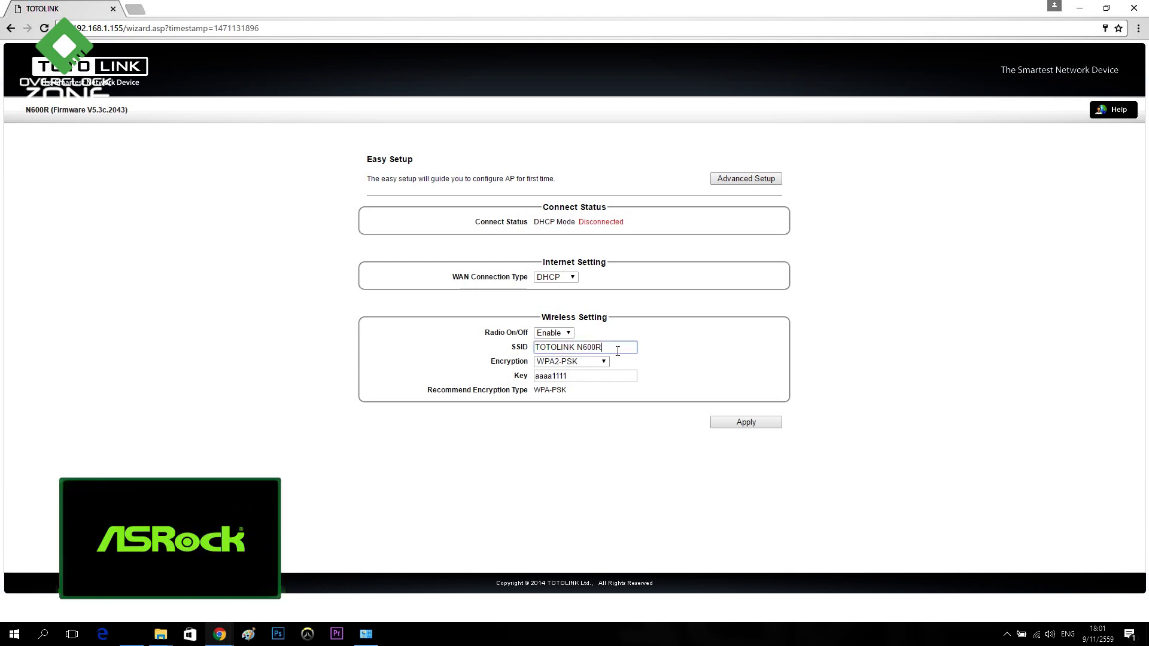
click(585, 377)
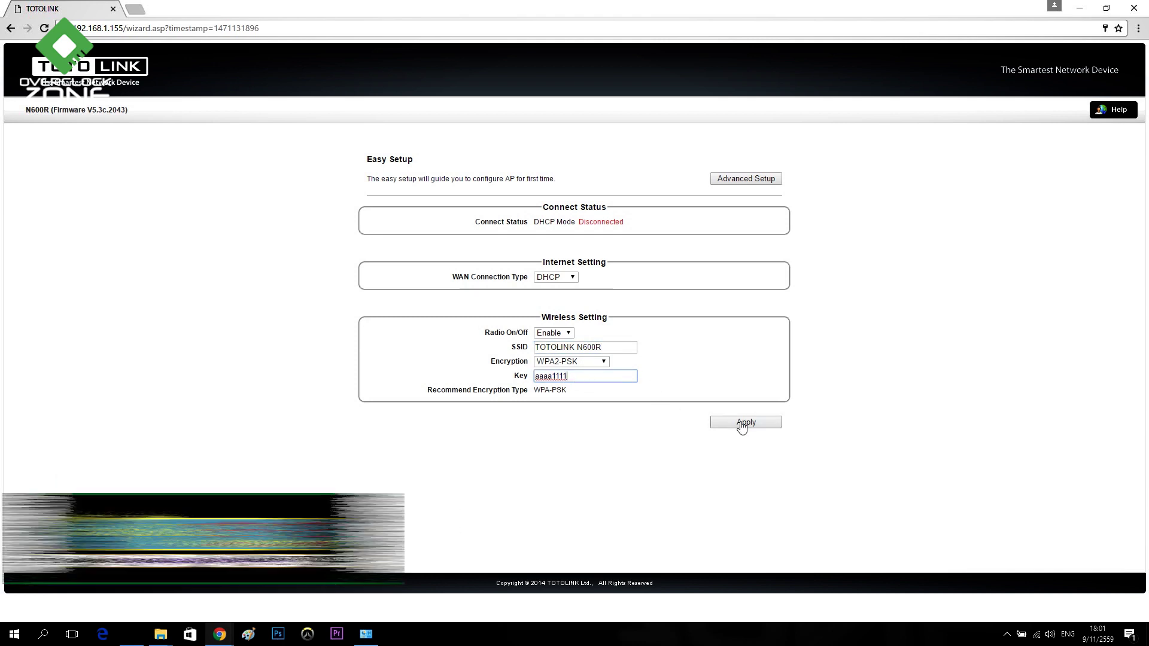
Open Advanced Setup and review the System Status page and the available operation modes.
click(726, 182)
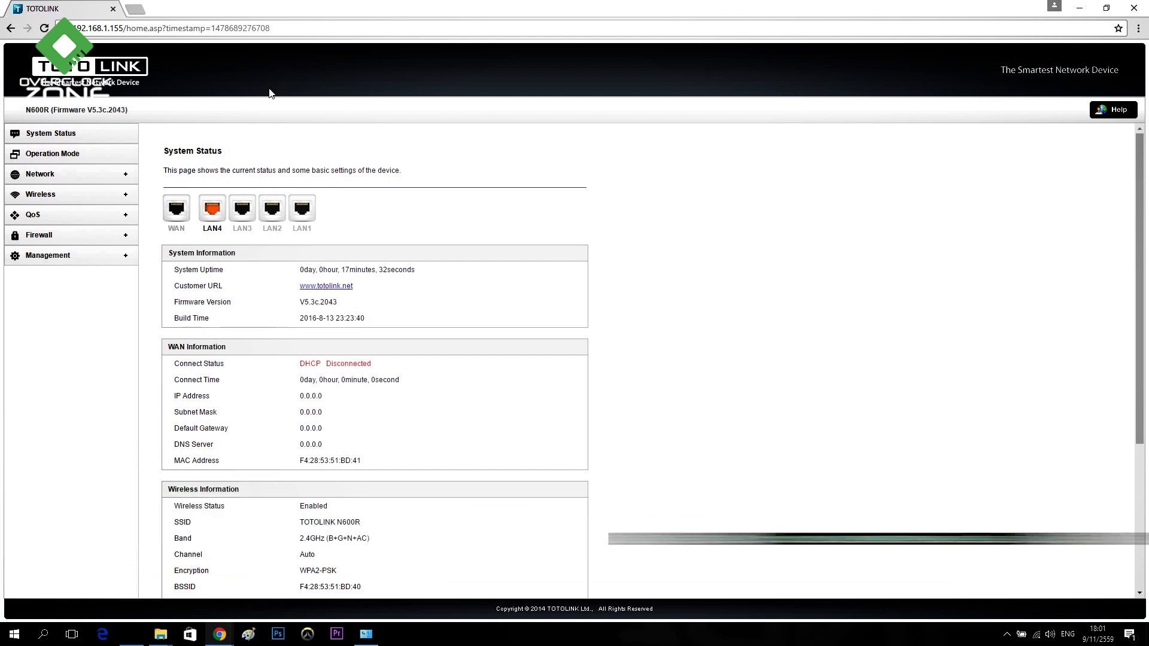
click(63, 137)
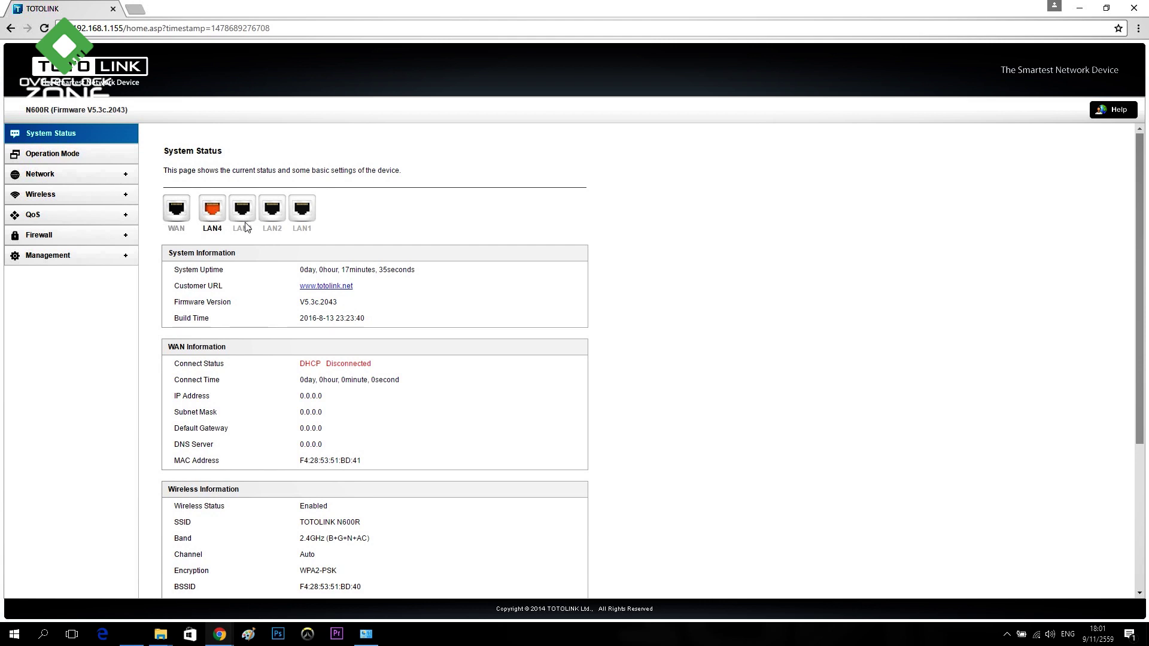
click(272, 227)
scroll(424, 358, down, 4)
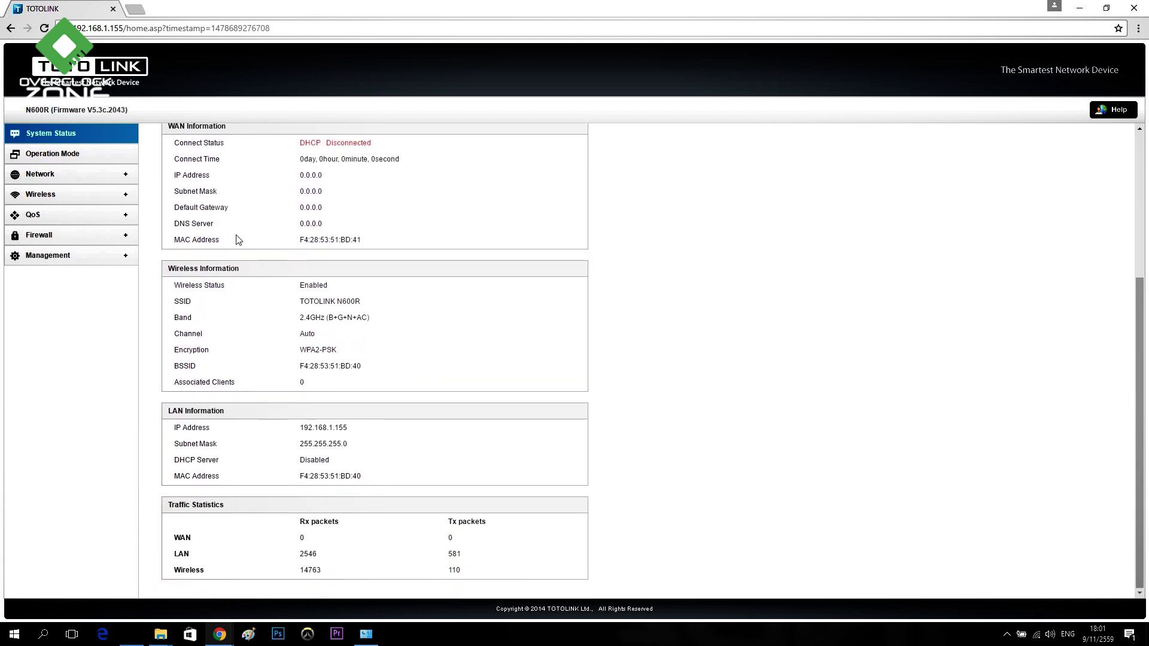
click(52, 162)
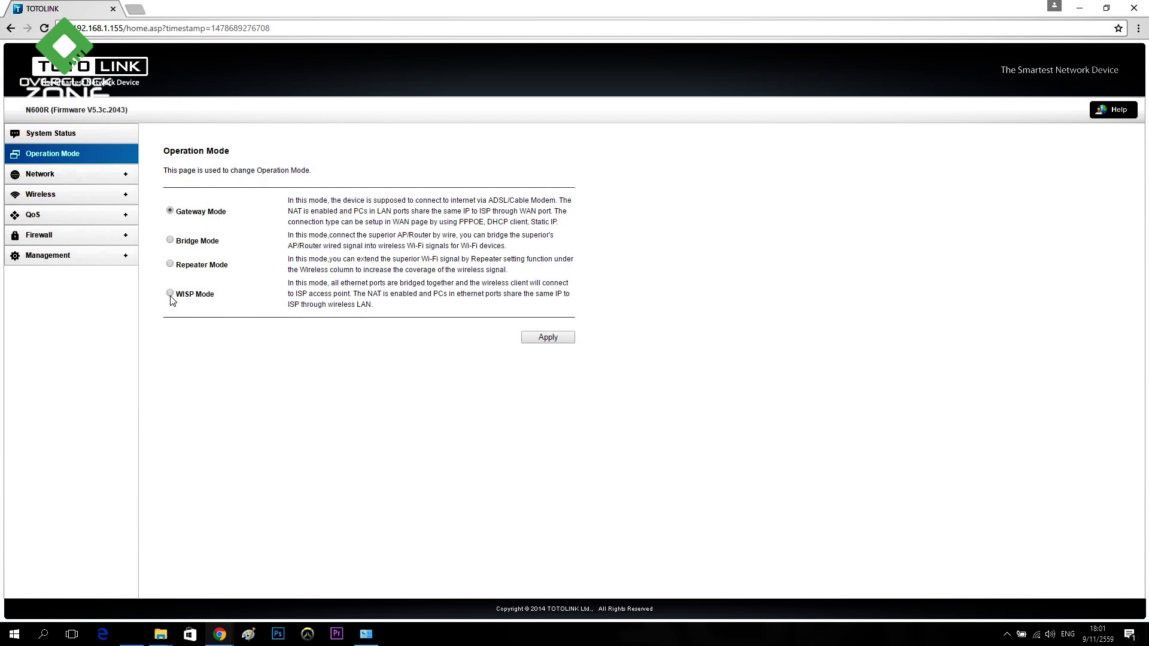
Open the WAN settings, preview the Static IP connection fields, and return the connection type to DHCP.
click(93, 175)
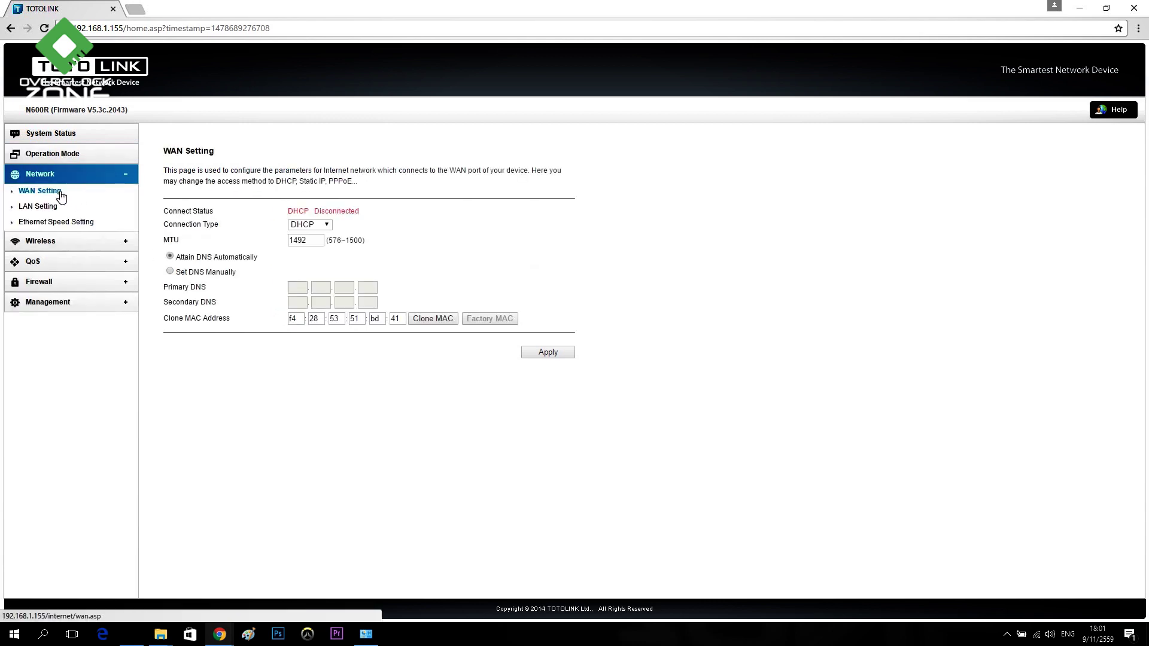
click(60, 191)
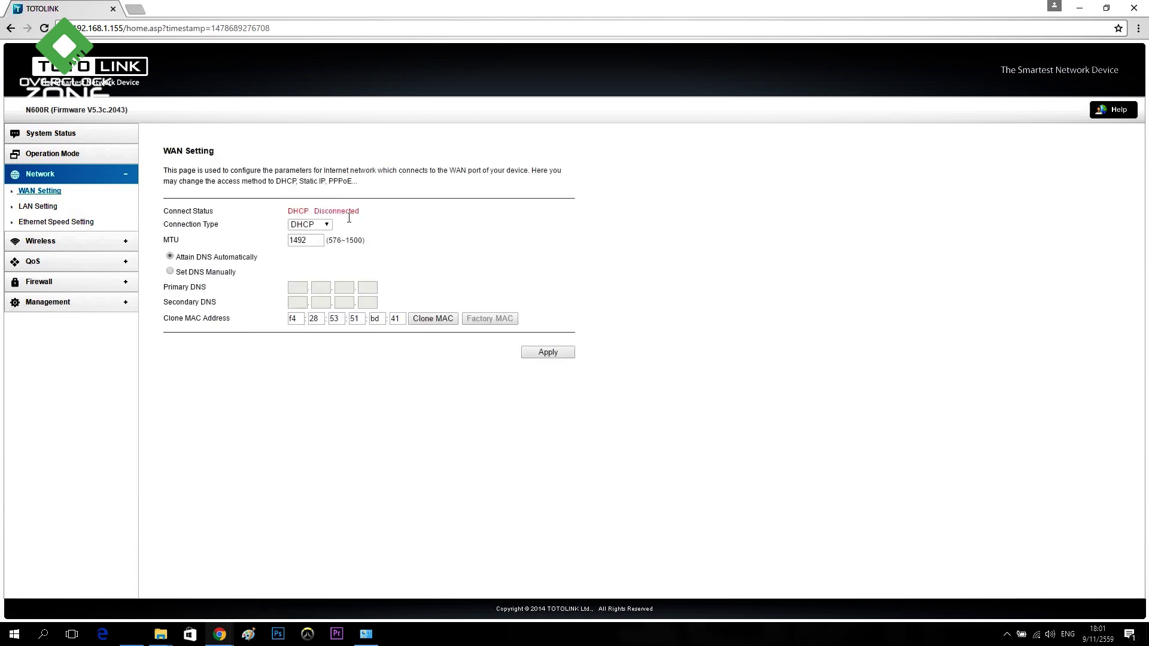
click(323, 224)
click(309, 235)
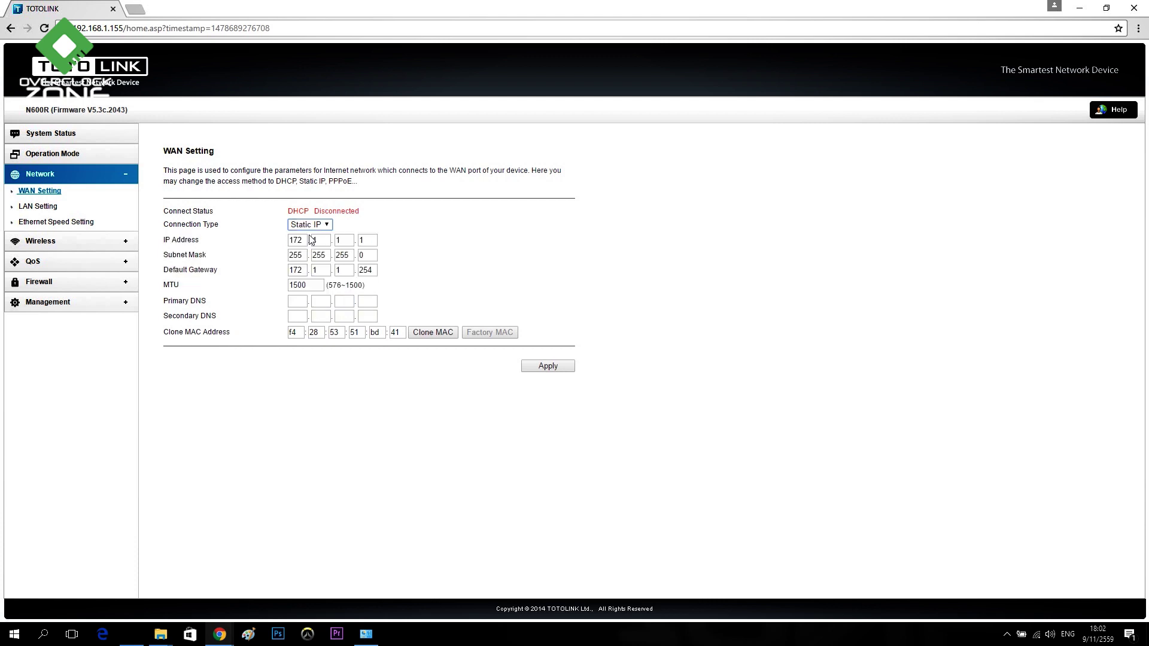
click(324, 224)
click(309, 235)
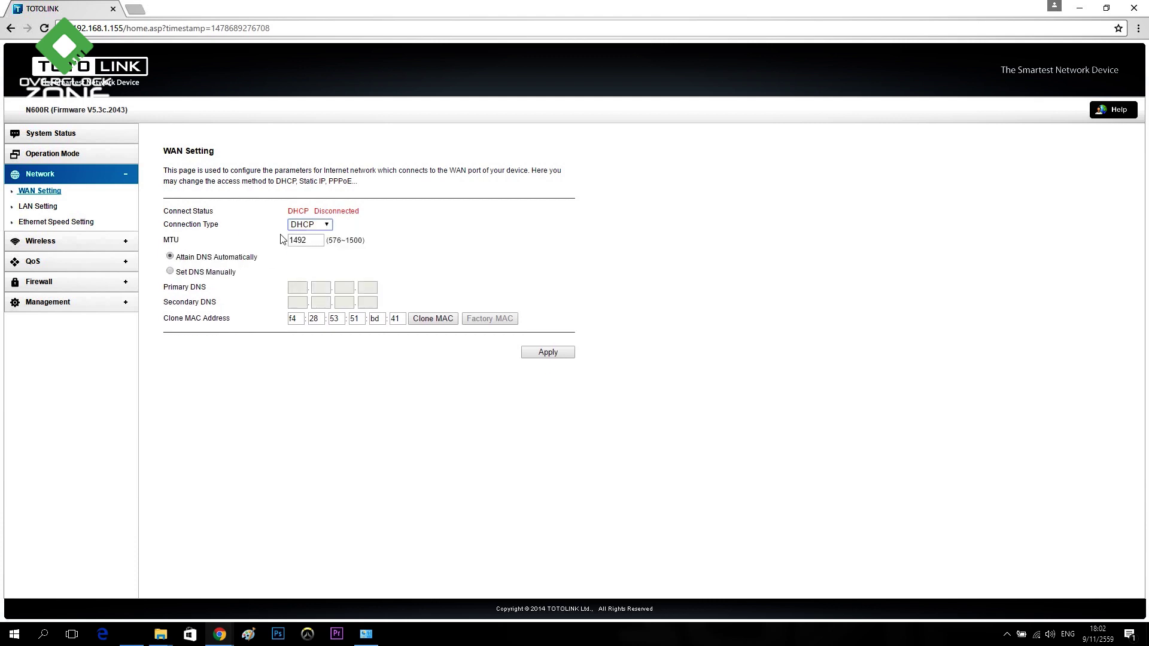
Review the LAN address settings and the Ethernet speed options offered for the WAN port.
click(45, 206)
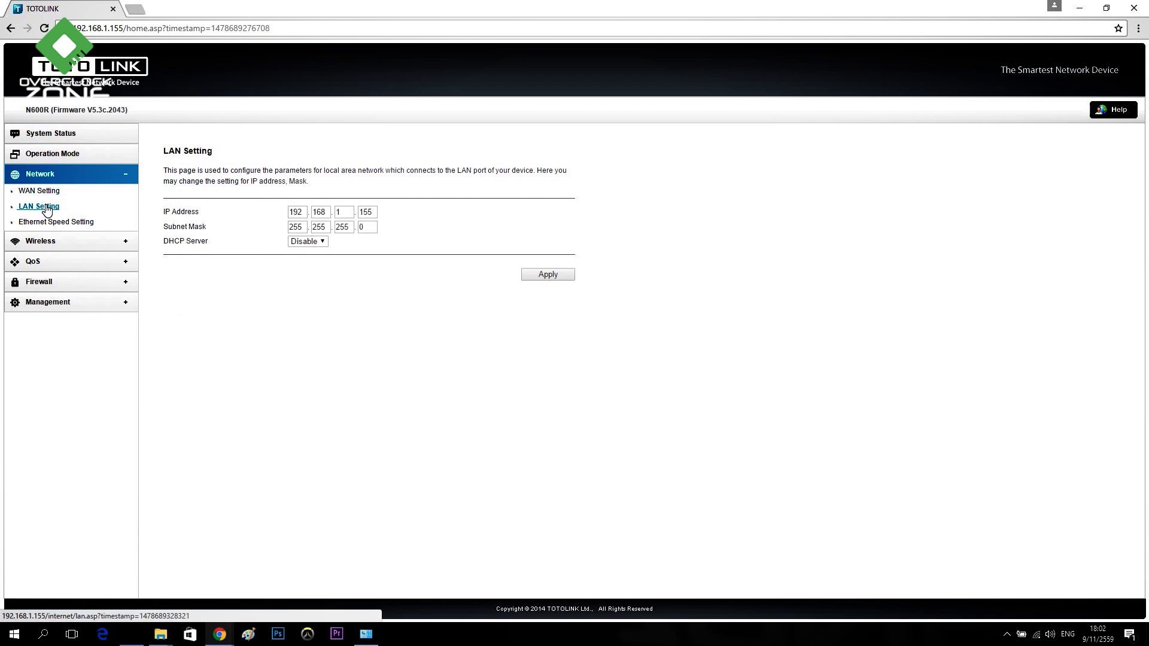
click(381, 216)
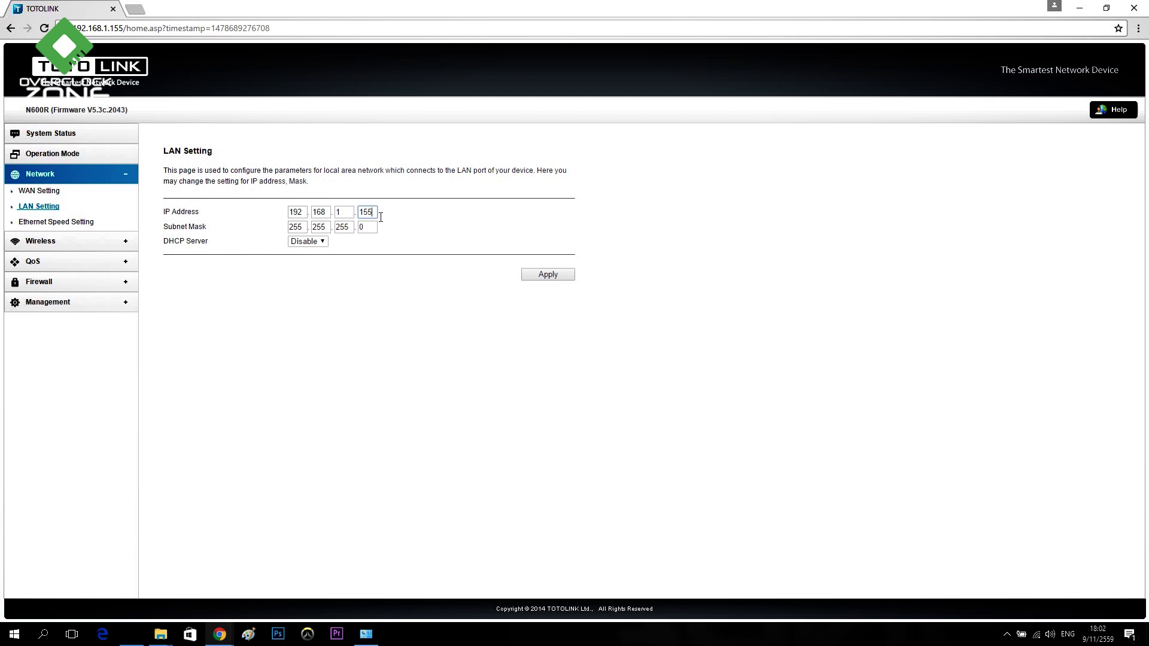
click(52, 223)
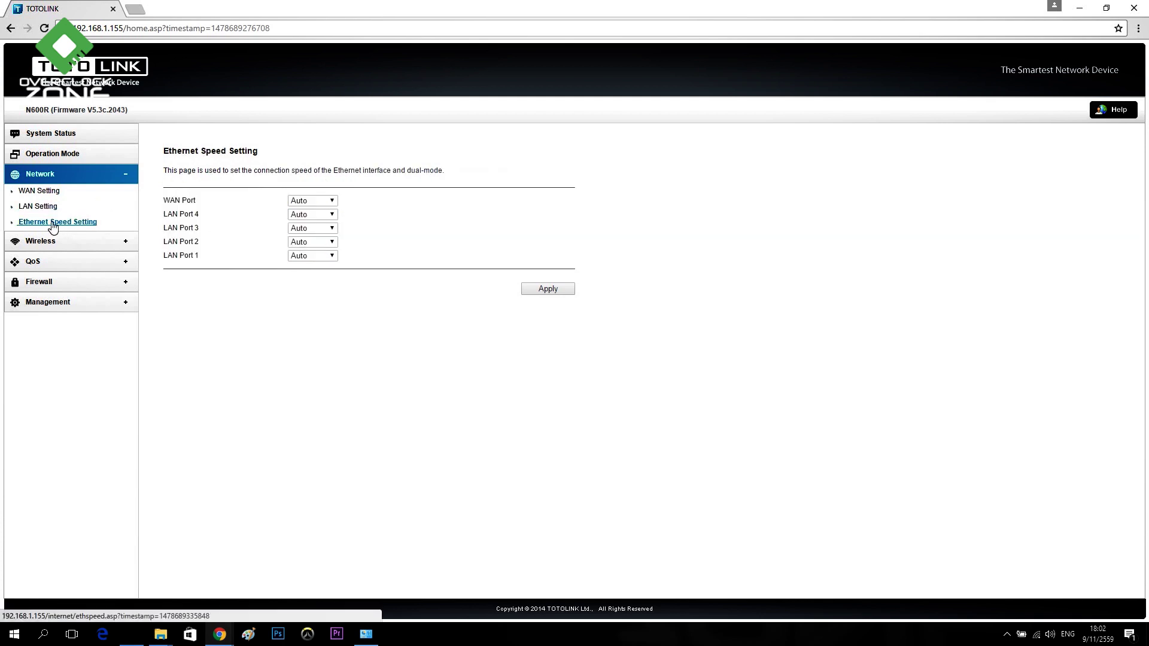
click(319, 202)
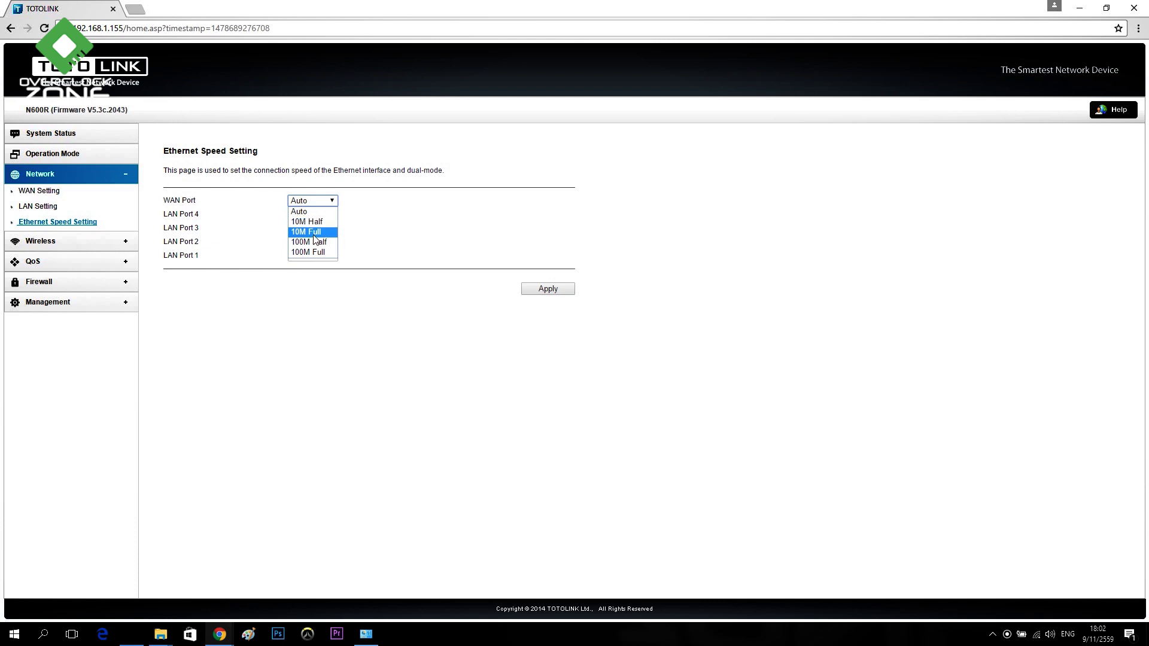
Open the Wireless Status page to review the wireless network information and associated stations.
click(67, 240)
click(68, 241)
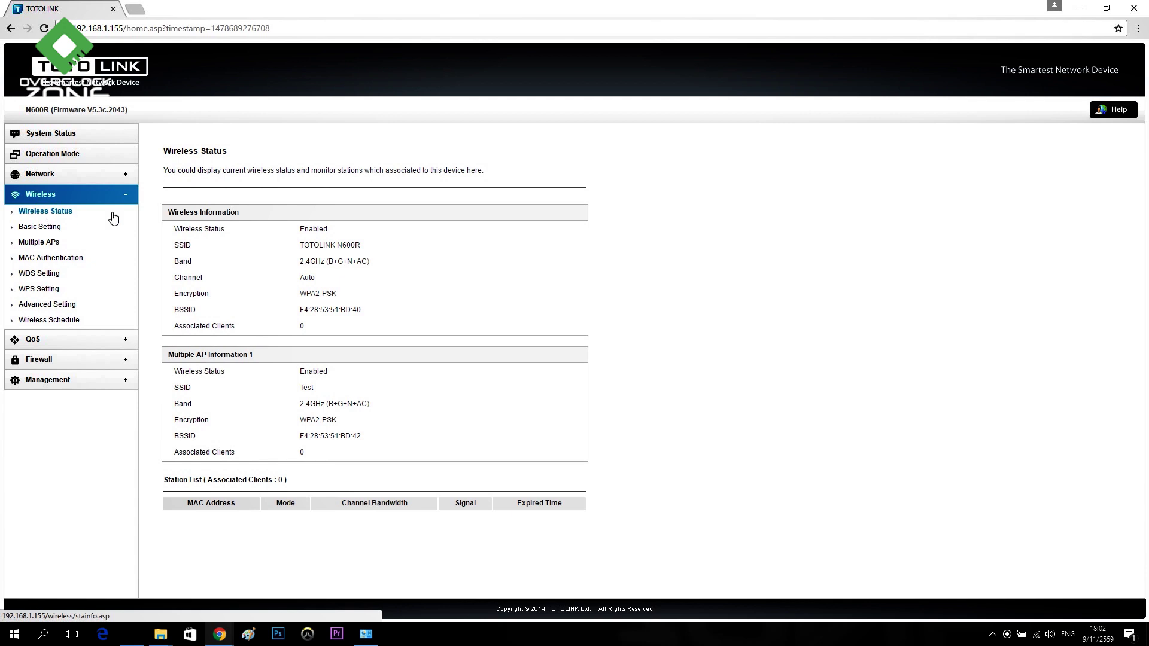
click(71, 214)
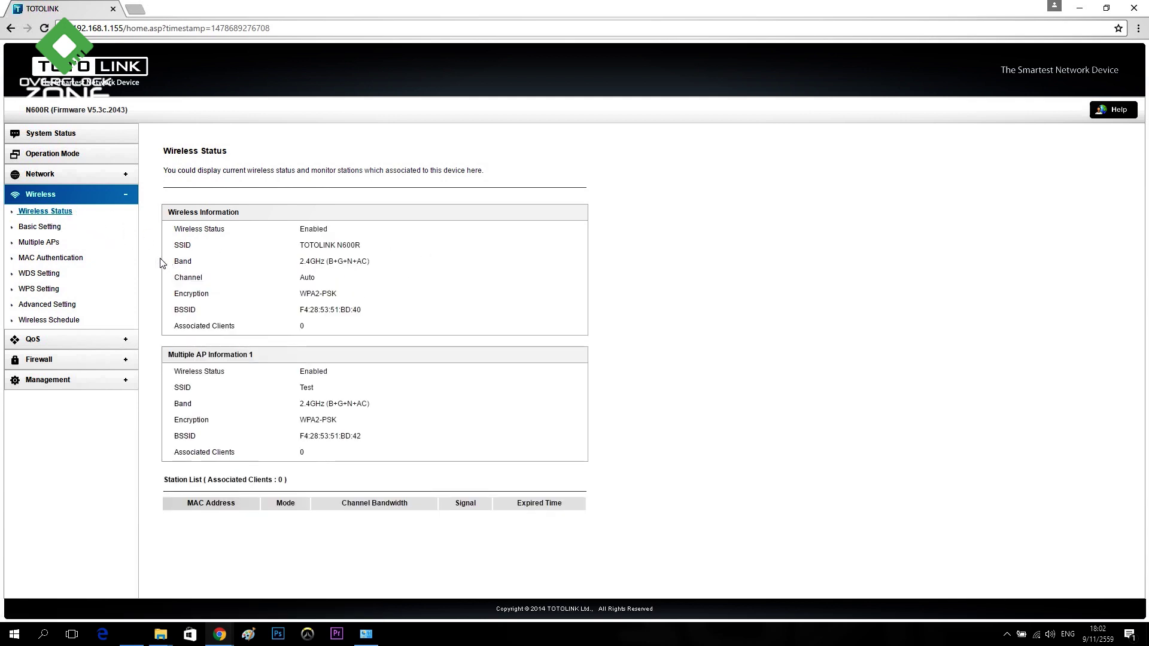
Examine the radio on/off and channel bandwidth options in the wireless Basic Setting.
click(48, 227)
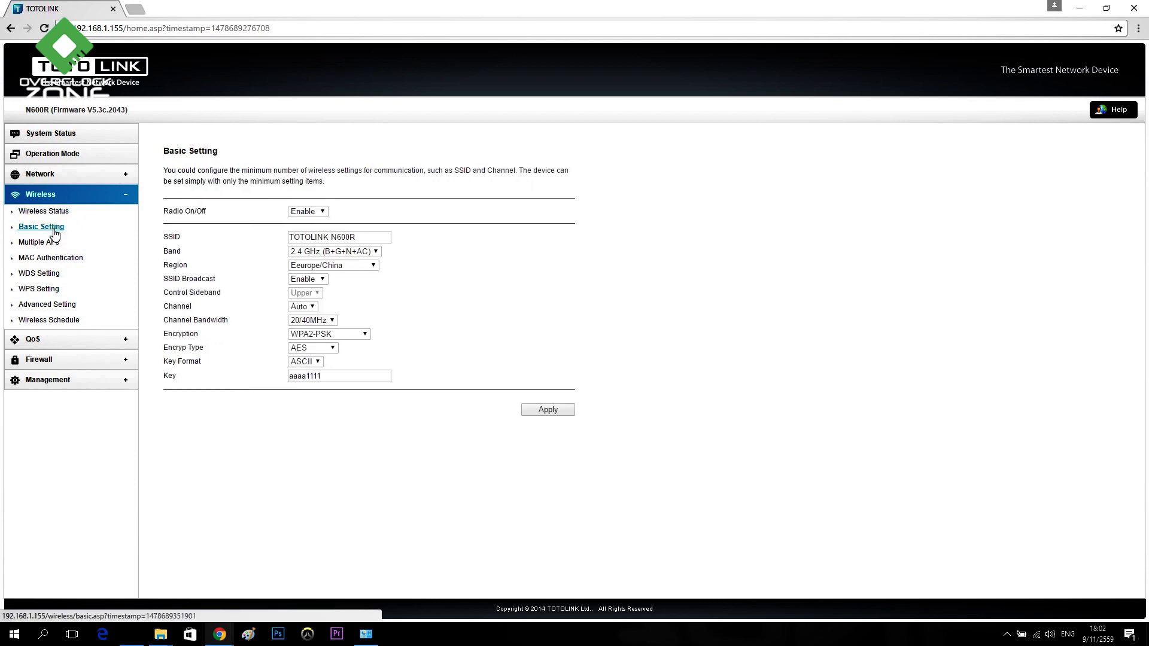
click(311, 212)
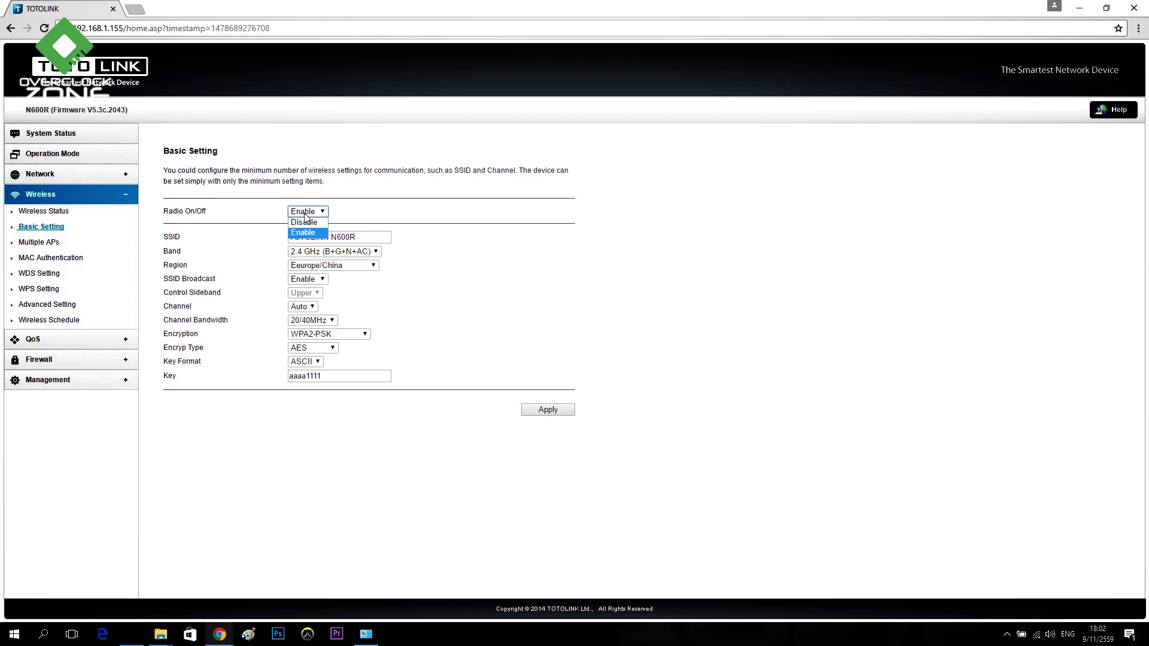
click(456, 212)
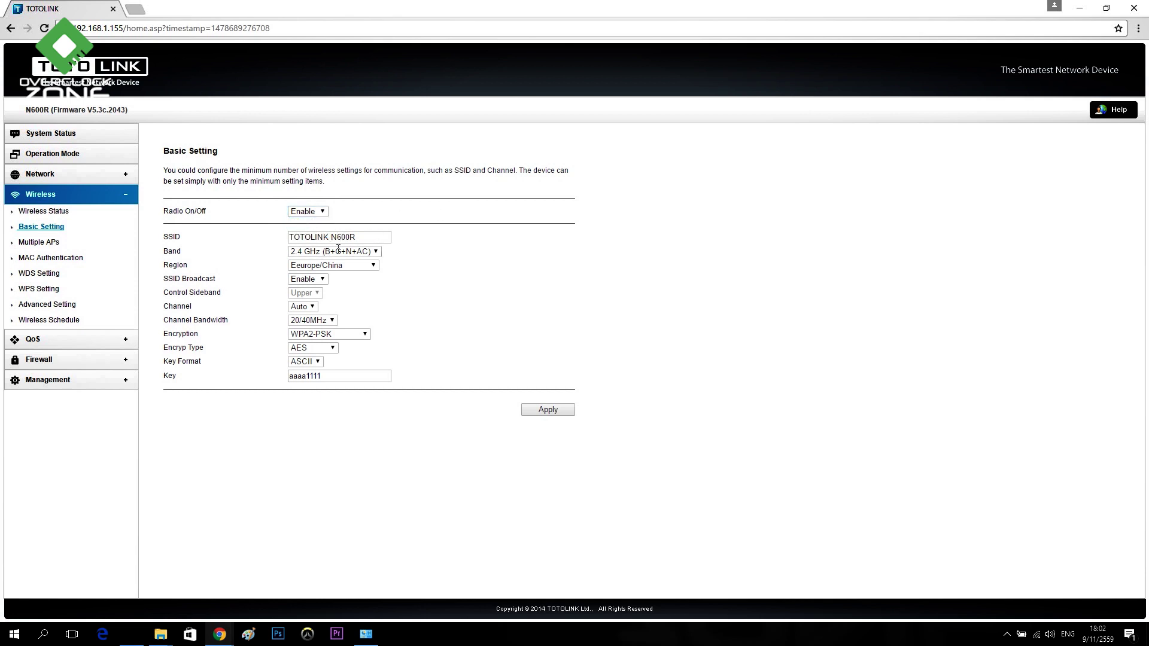
click(307, 322)
click(440, 281)
Fill in an additional access point under Multiple APs with SSID OCZ, SSID broadcast enabled and WPA2-PSK encryption, without adding it.
click(52, 244)
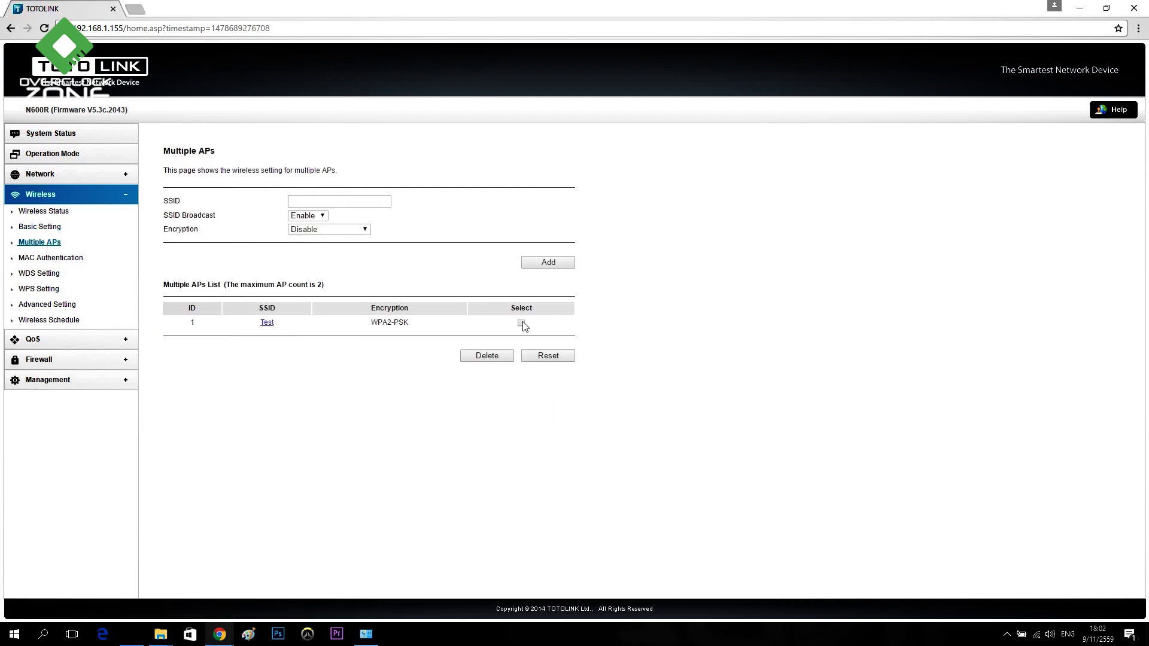
click(311, 207)
click(312, 216)
click(310, 238)
click(328, 231)
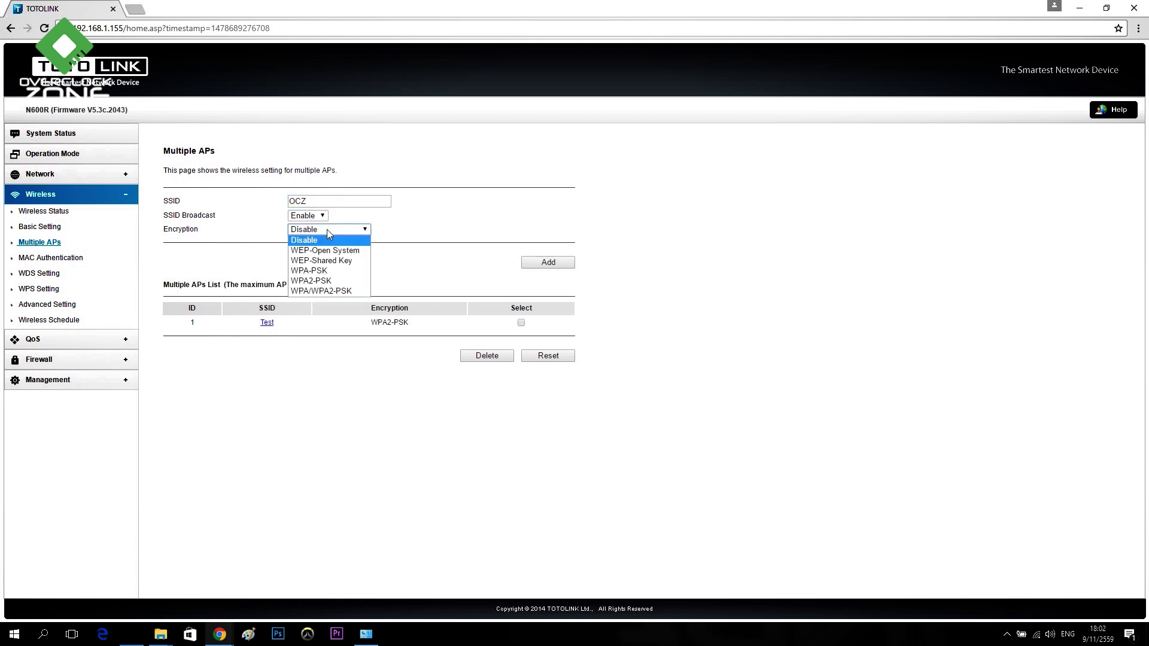
click(327, 282)
click(303, 275)
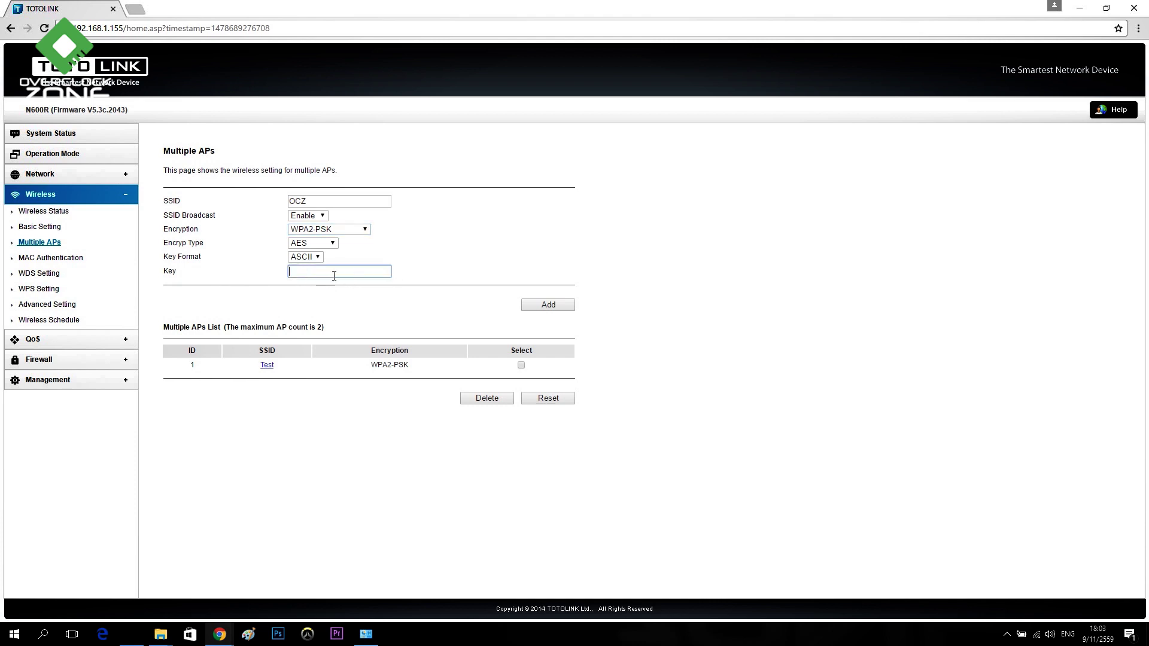
click(316, 230)
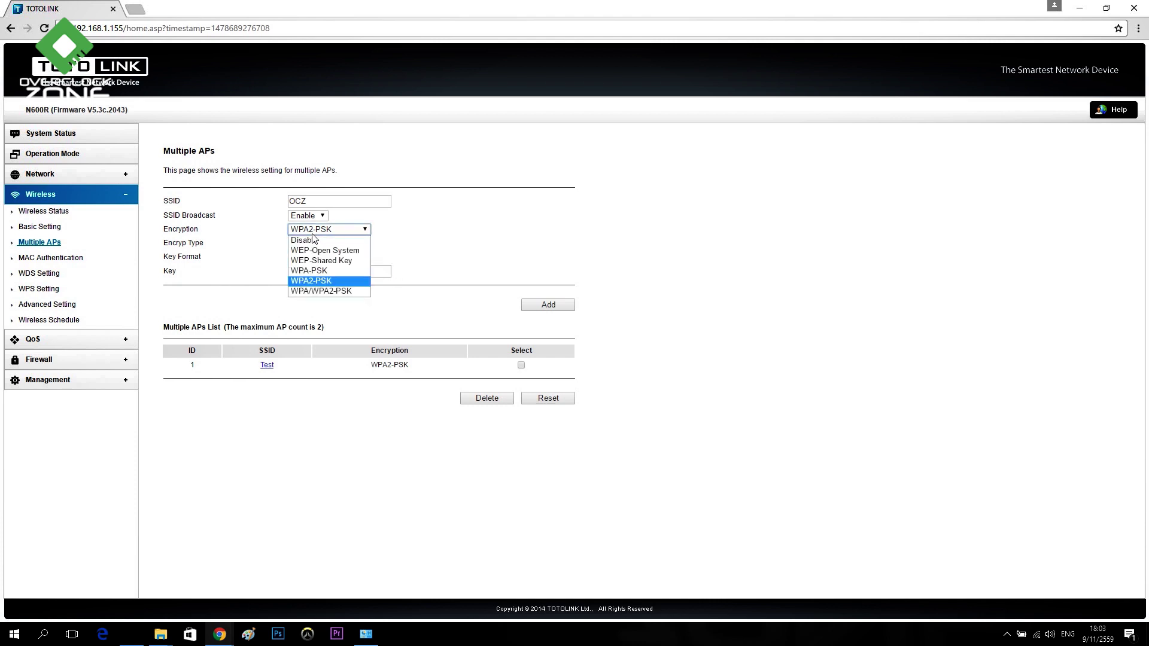
click(525, 270)
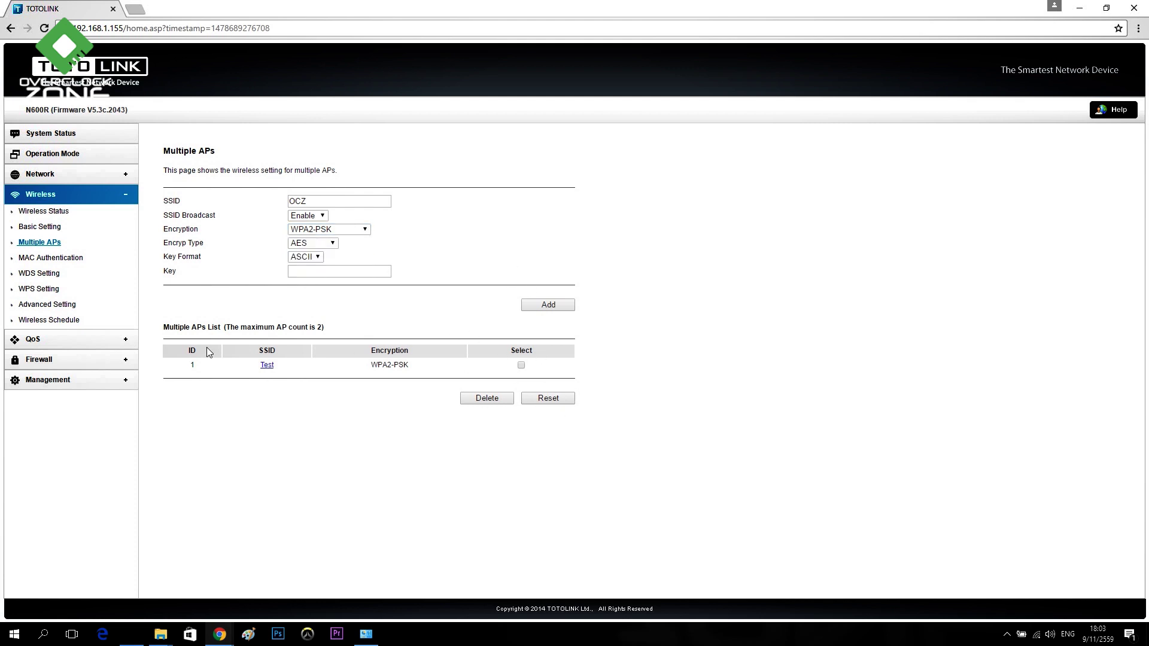
drag(246, 328, 330, 335)
Review the MAC Authentication modes and keep Allow Listed selected.
click(43, 257)
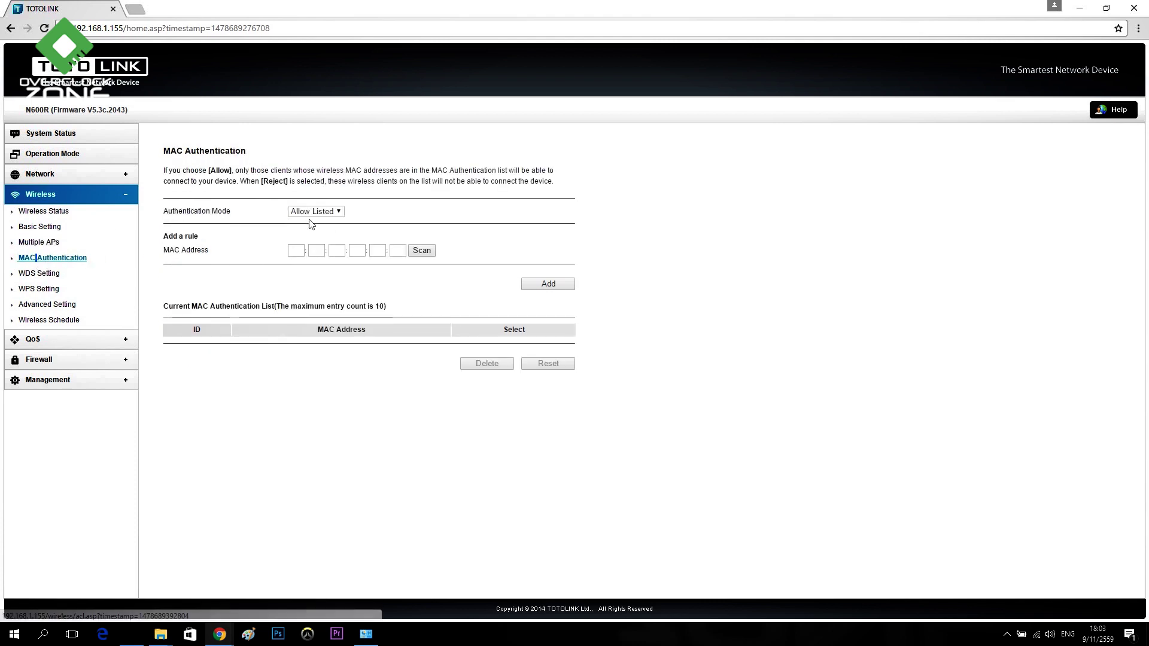
click(312, 211)
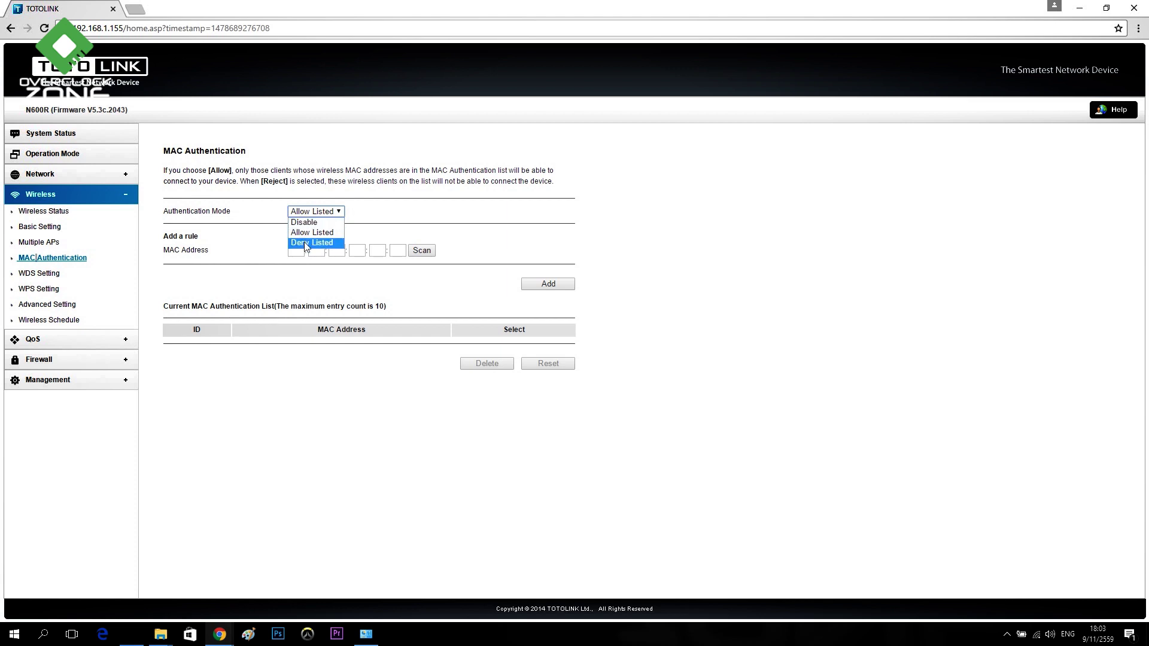
click(306, 232)
Enable WDS and enter aa as the first part of a rule's MAC address.
click(49, 275)
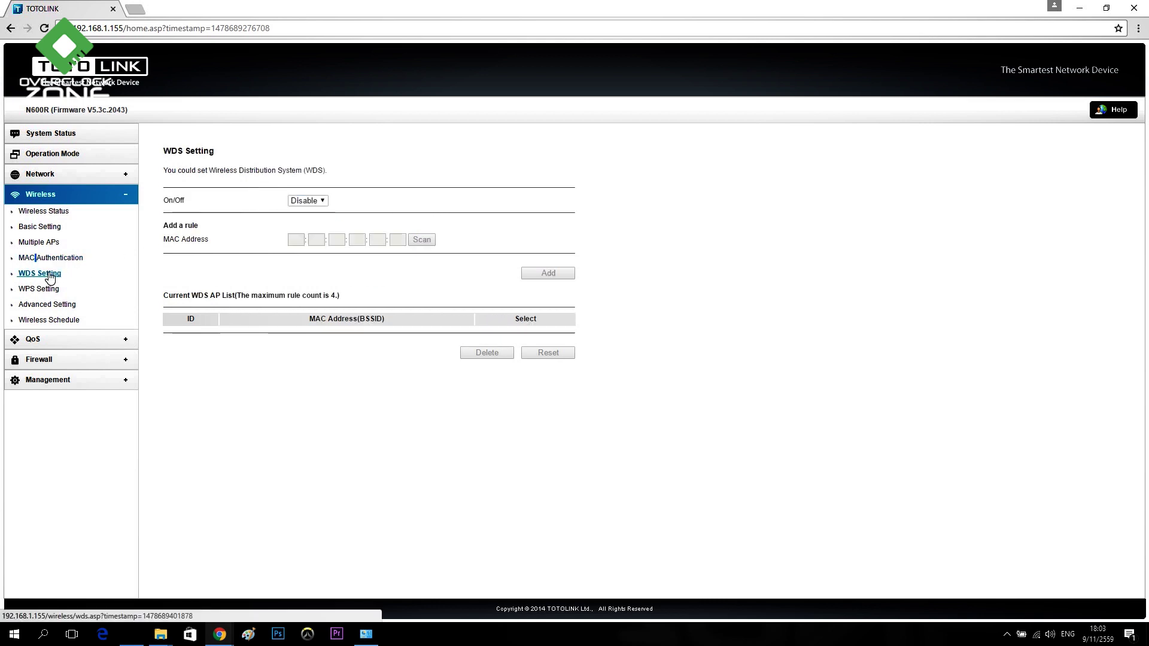
click(310, 204)
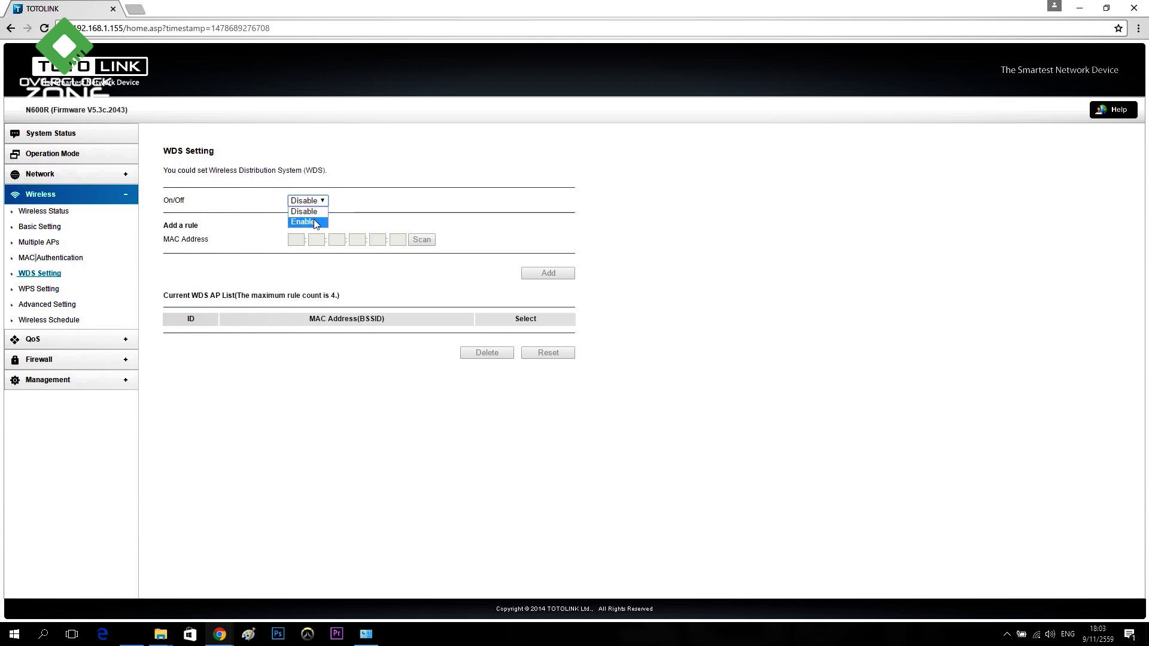
click(316, 222)
click(302, 244)
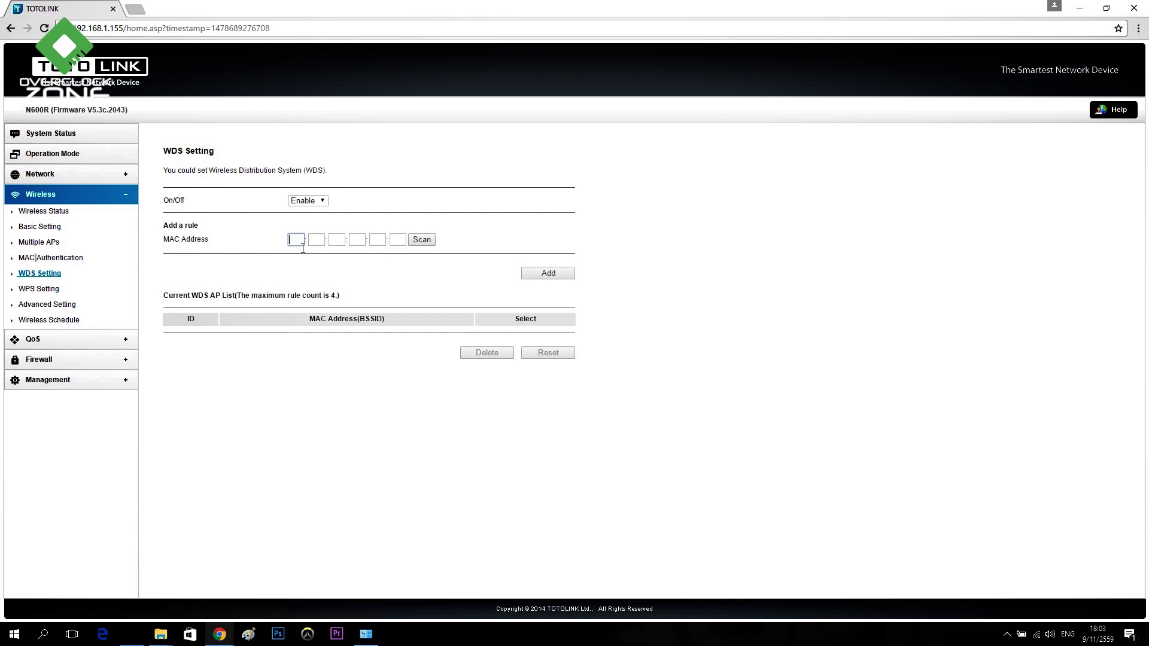
text(aa)
key(Tab)
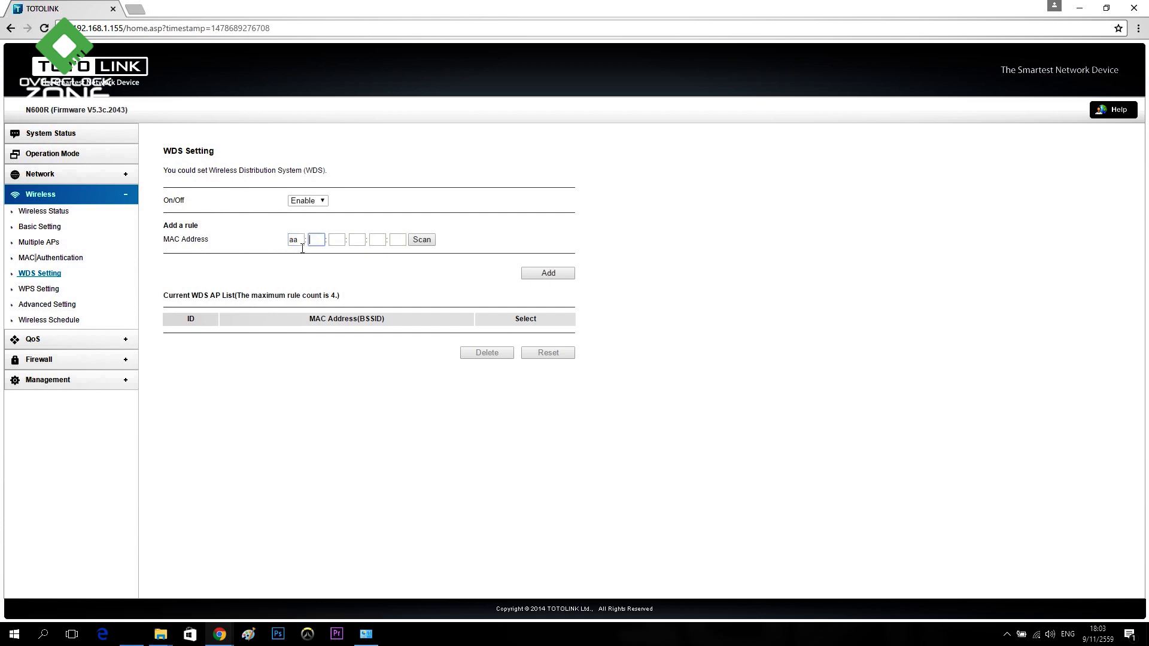
Review the WPS on/off options and the wireless Advanced Setting page, leaving WPS enabled.
click(58, 290)
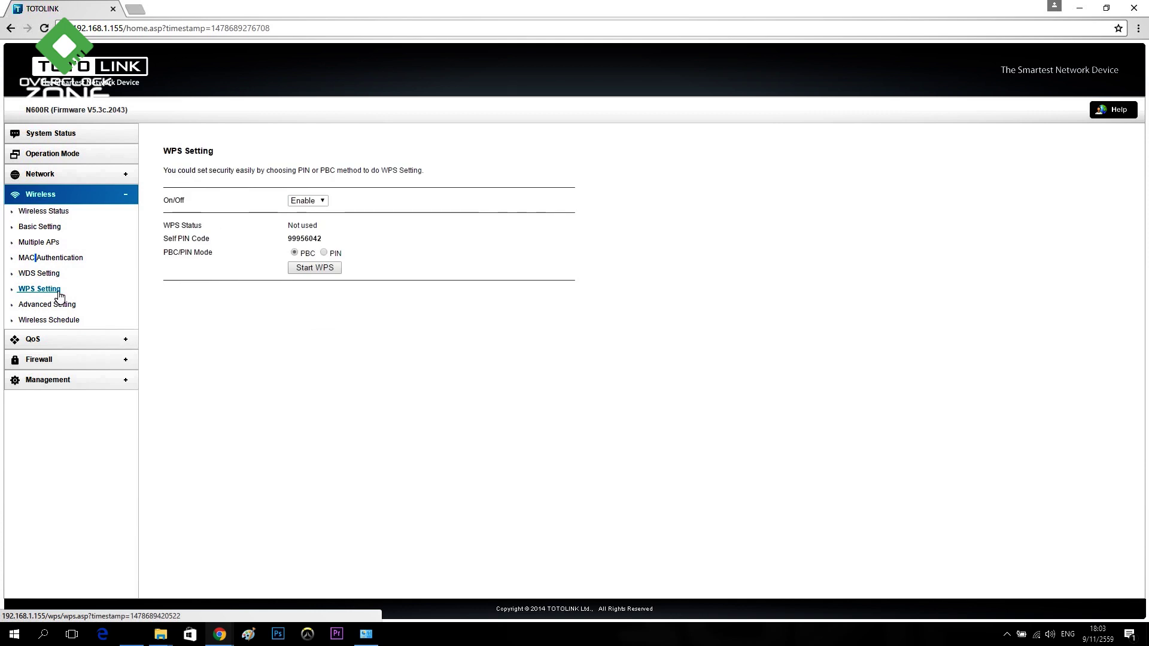
click(309, 202)
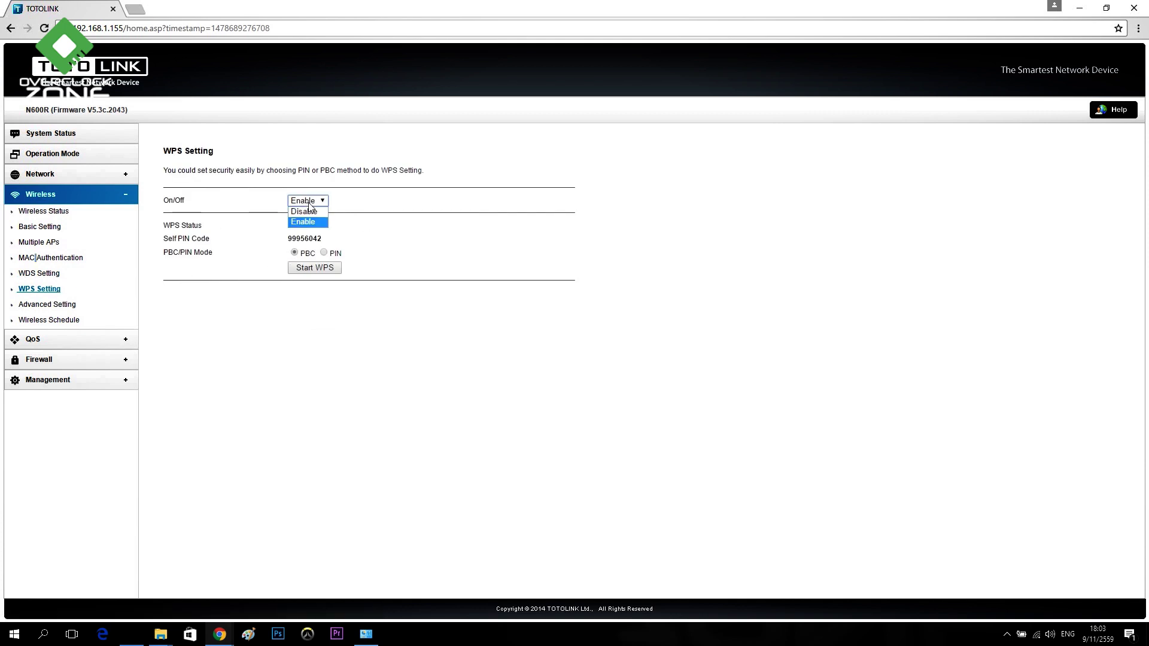
click(403, 216)
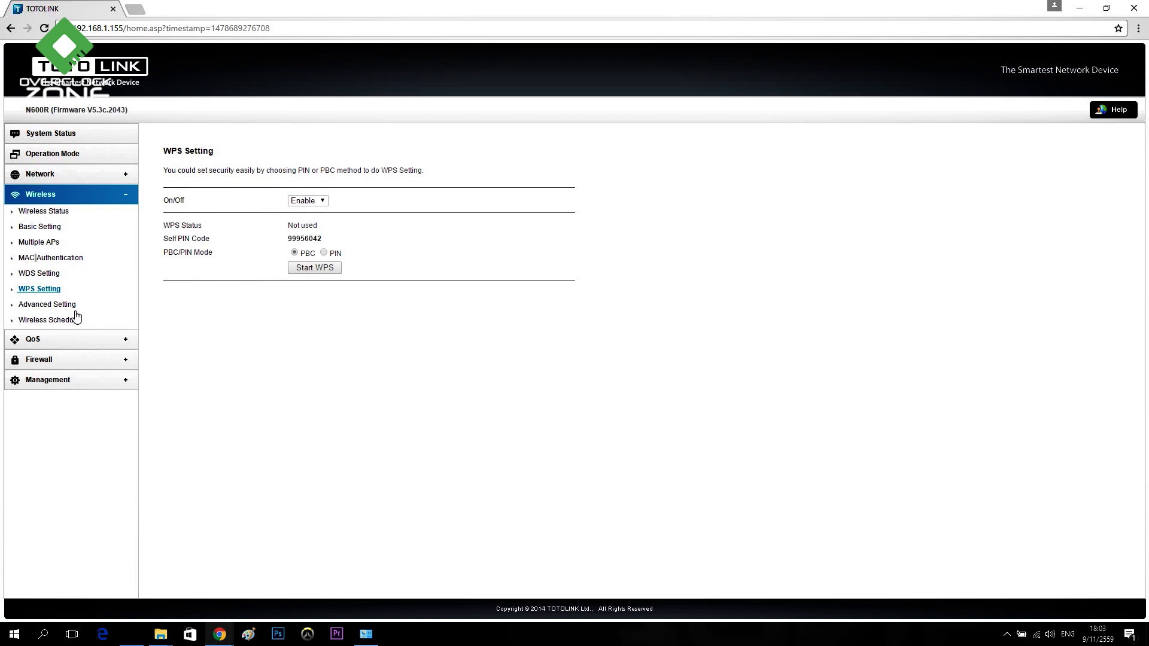
click(48, 306)
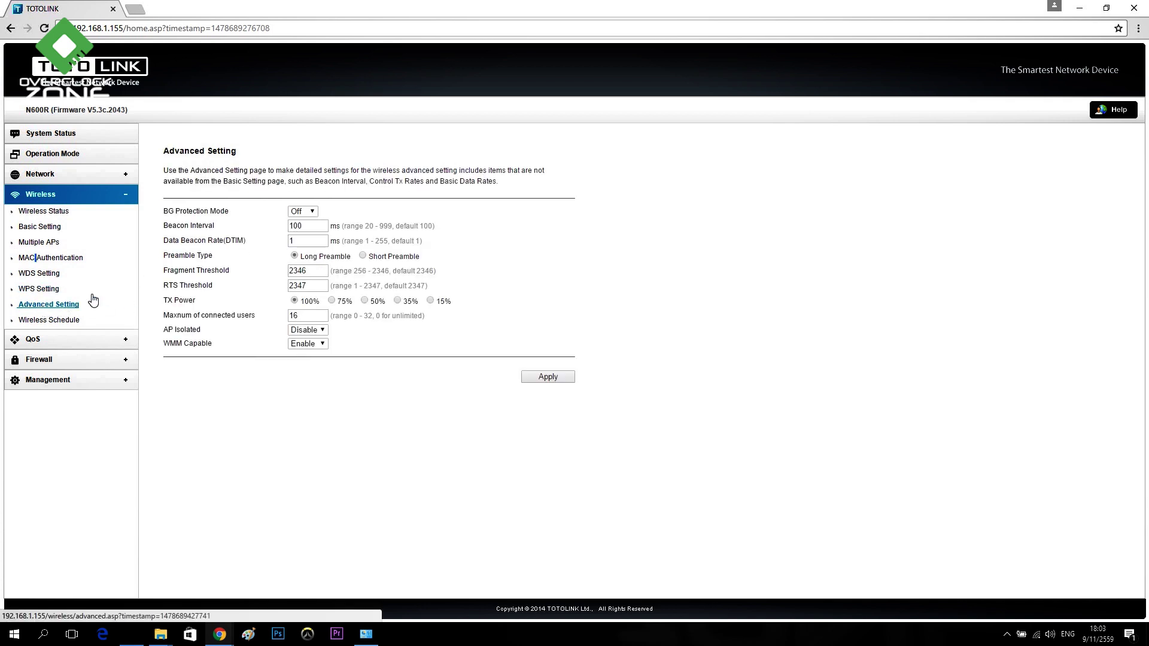
Open the Wireless Schedule settings, look over the schedule rules and set the schedule to Disable.
click(63, 323)
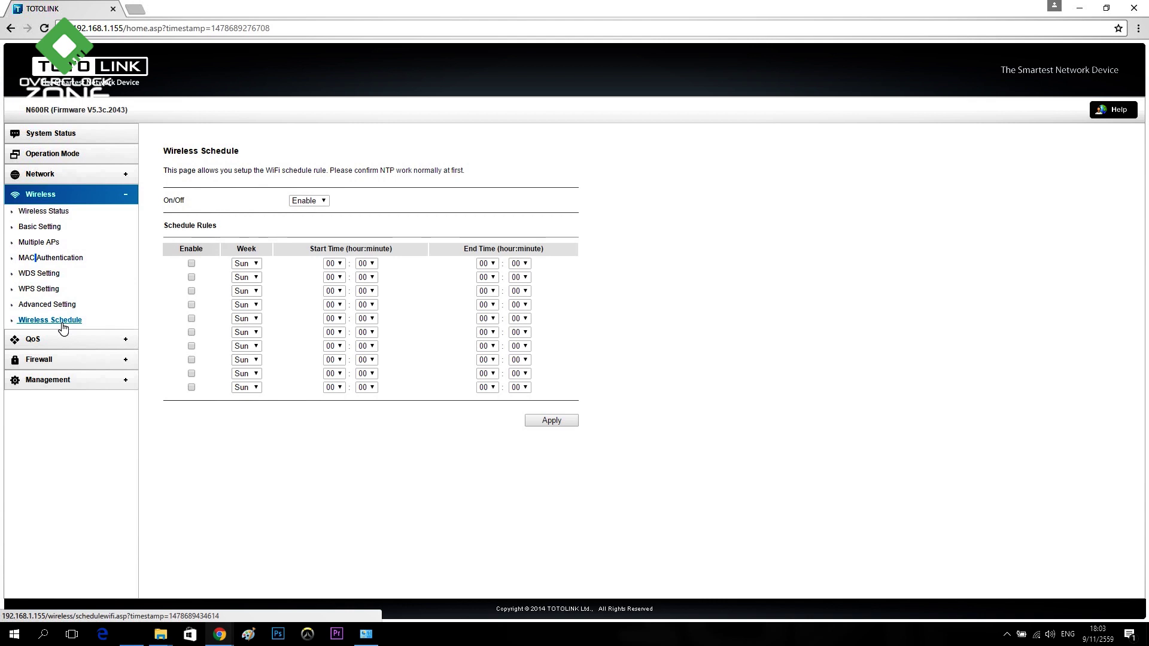
click(191, 277)
click(192, 263)
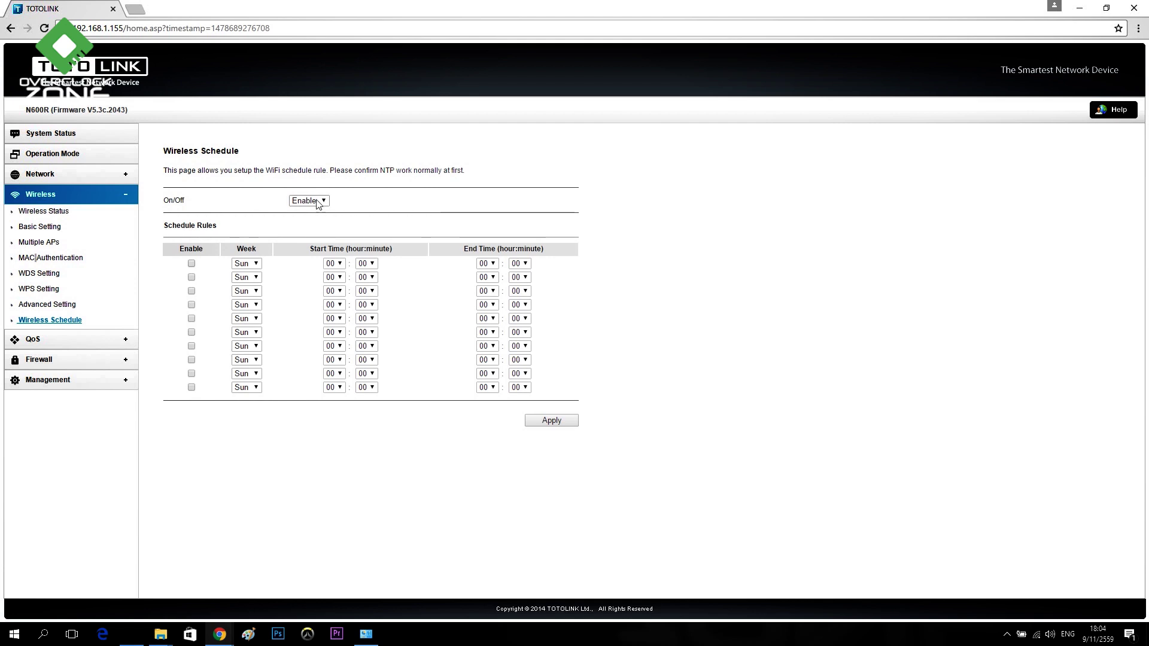
click(317, 201)
click(316, 212)
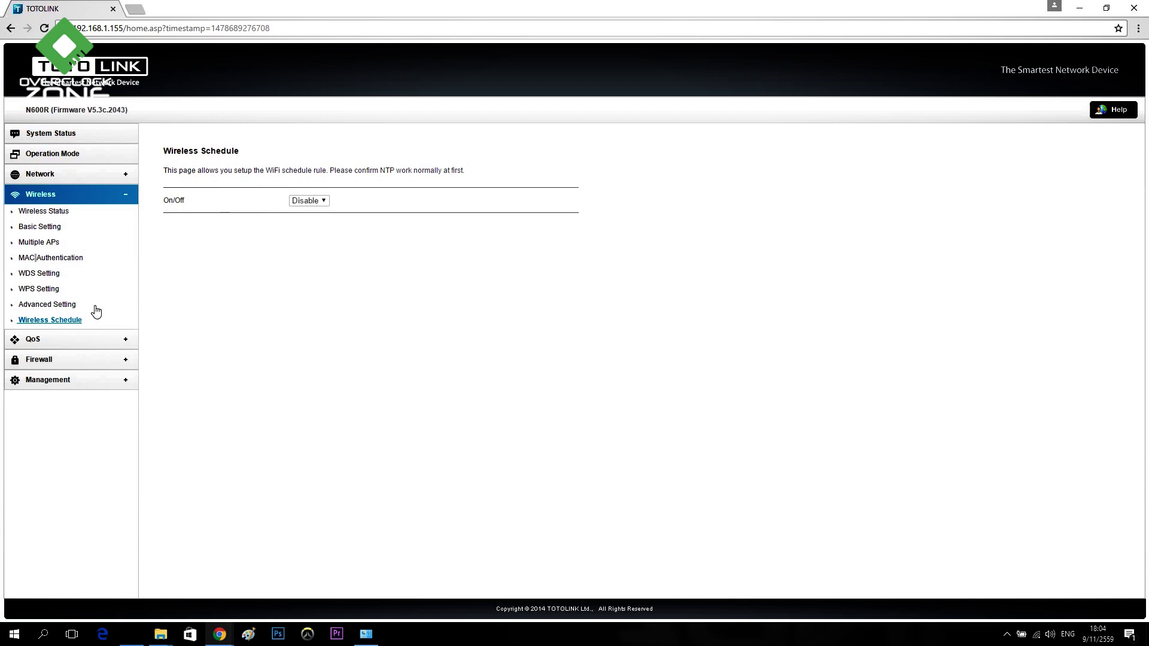
Enable QoS and select the Total Uplink Bandwidth value.
click(60, 341)
click(27, 232)
click(301, 206)
click(317, 214)
click(318, 218)
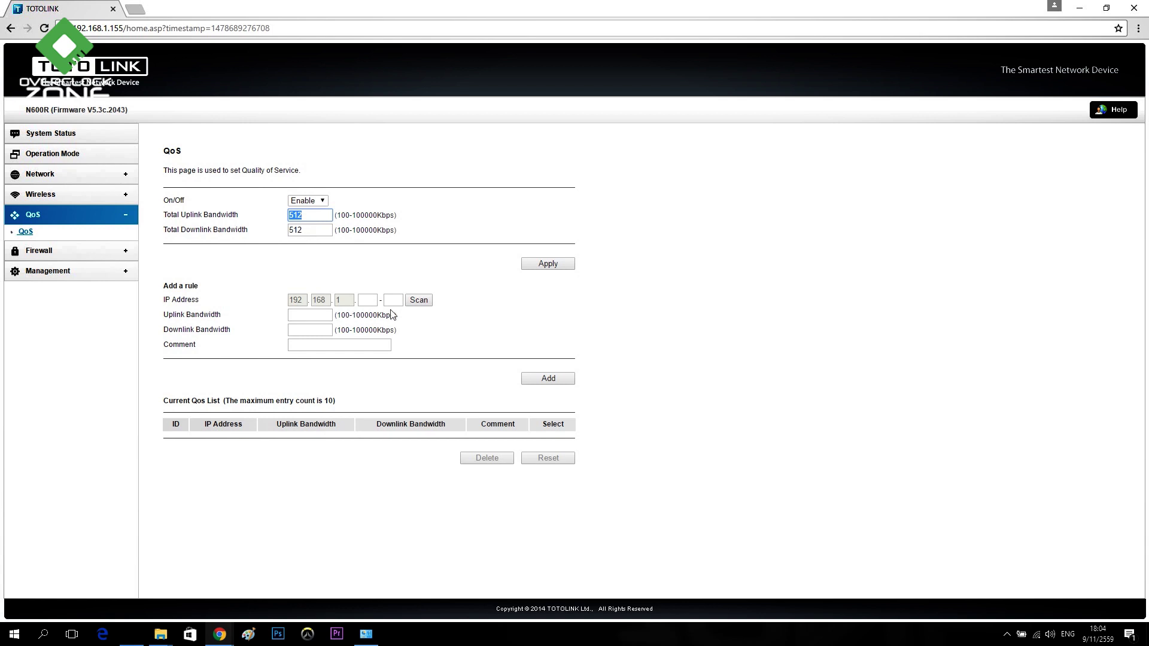
Fill in a QoS rule for 192.168.1.2-30 with uplink and downlink bandwidth of 100 Kbps, without adding it.
click(368, 301)
click(403, 302)
click(302, 317)
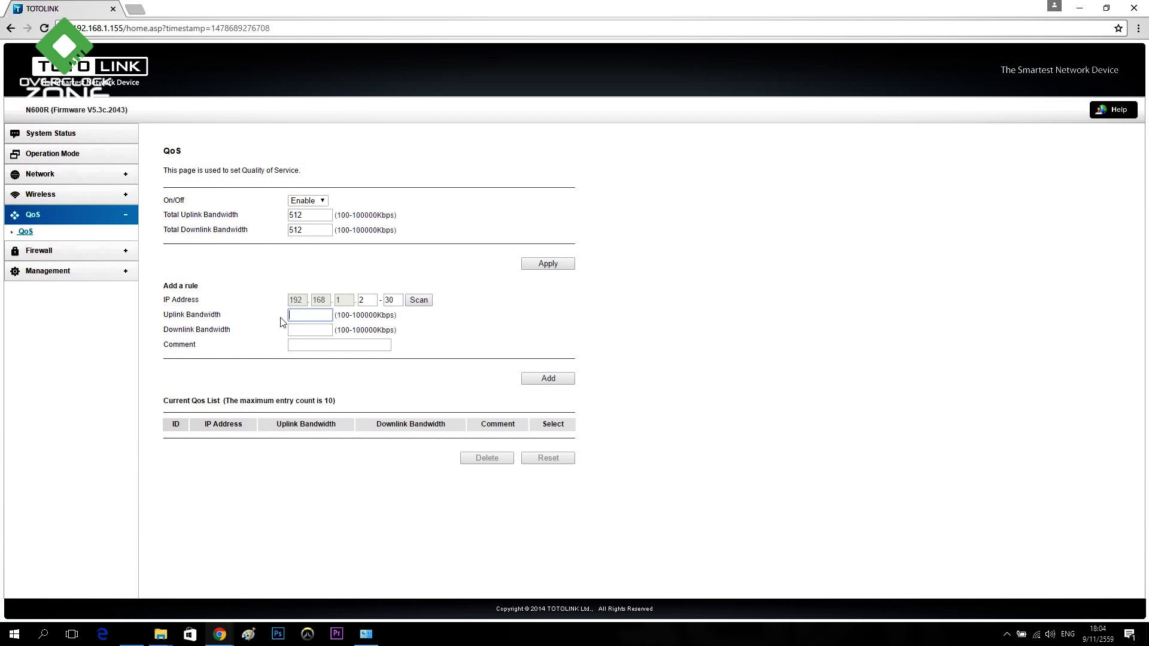
key(Tab)
click(326, 347)
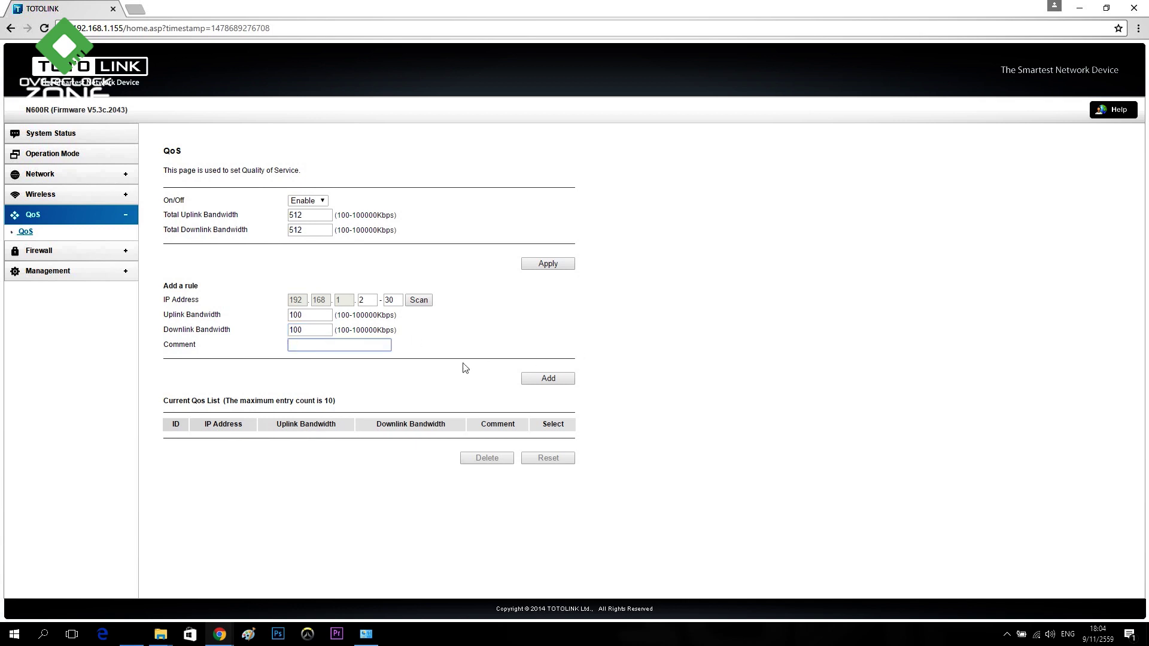
drag(268, 400, 338, 400)
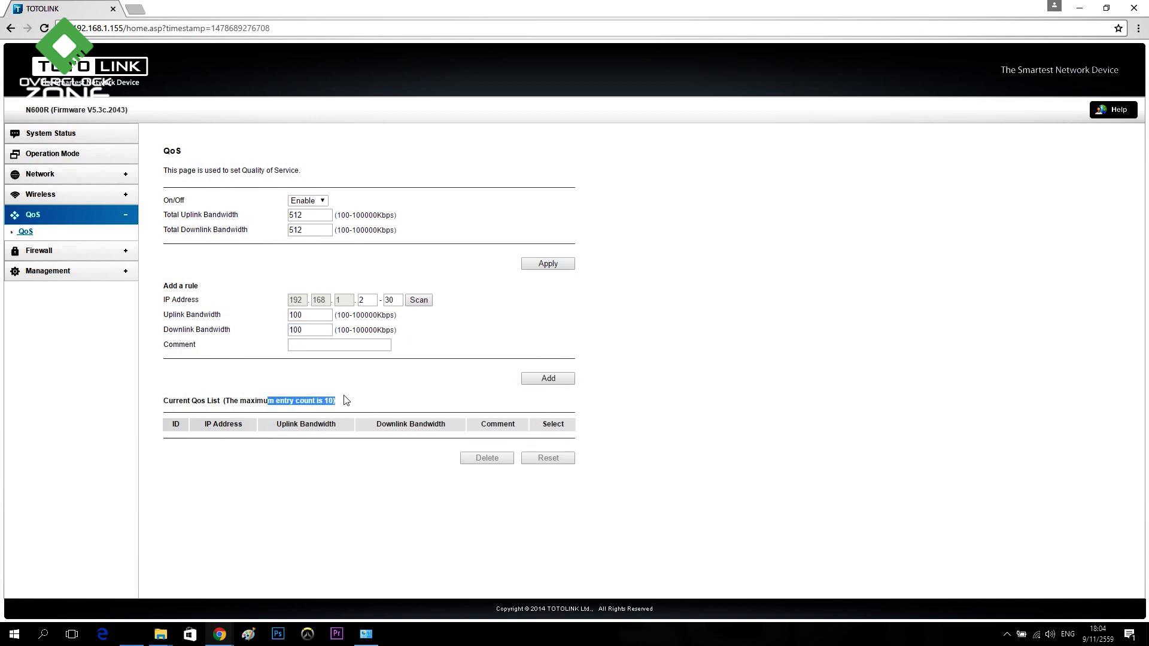
Review the firewall settings for Firewall Type, IP/Port, MAC and URL Filtering, Port Forwarding and VPN Passthrough.
click(33, 248)
click(51, 256)
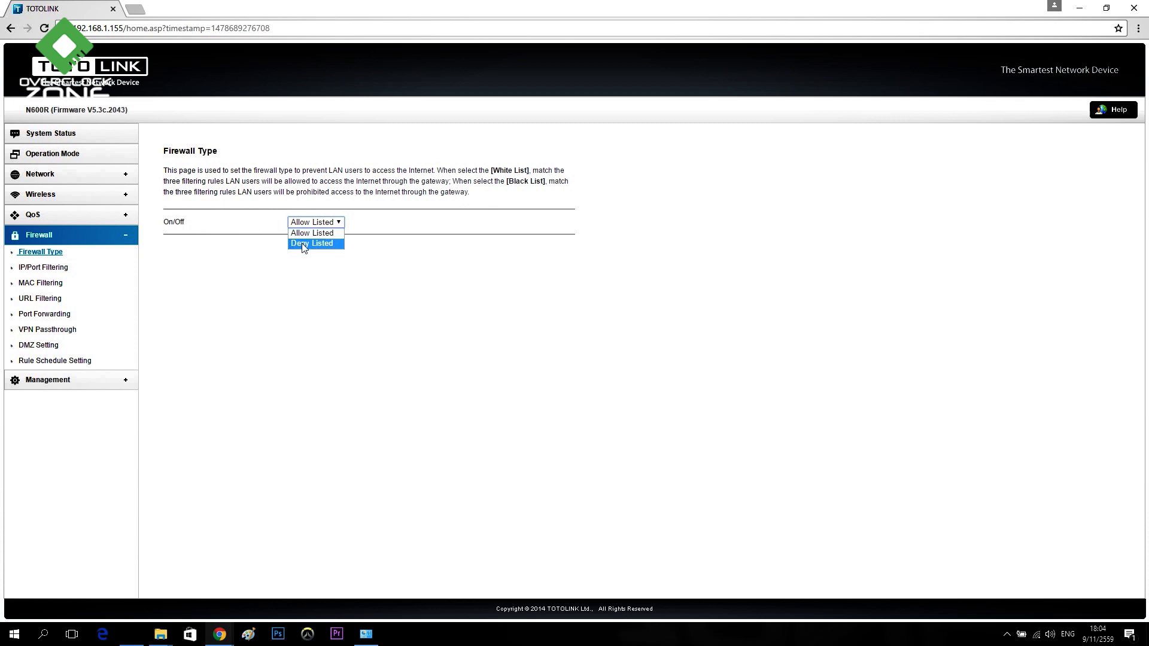
click(43, 267)
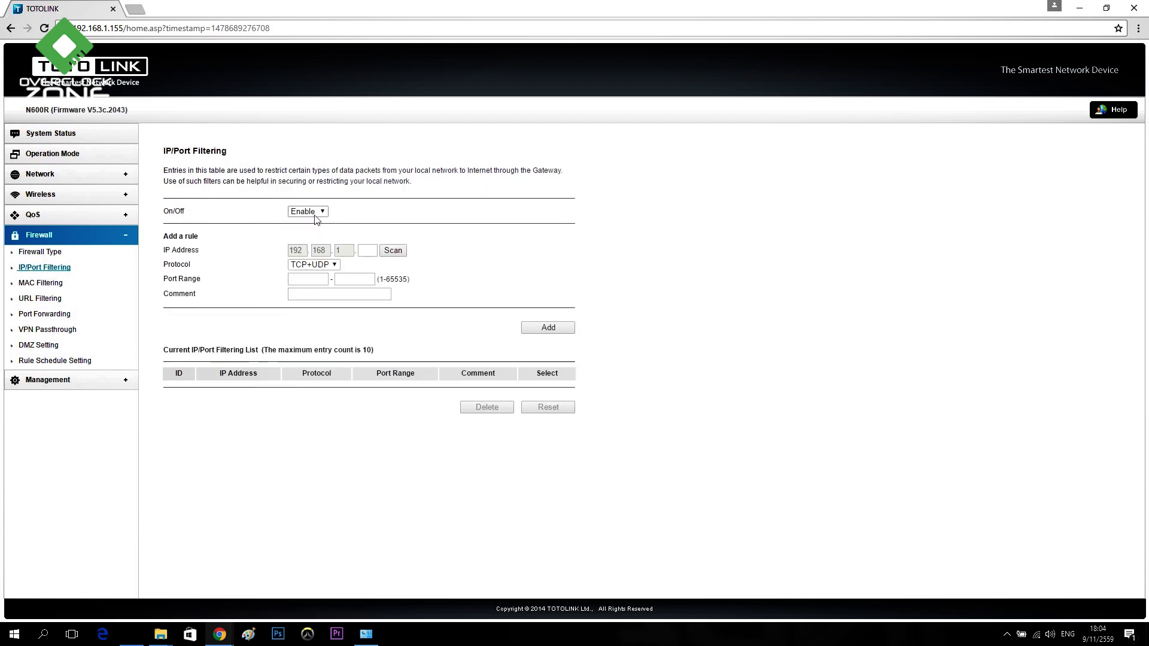
click(39, 284)
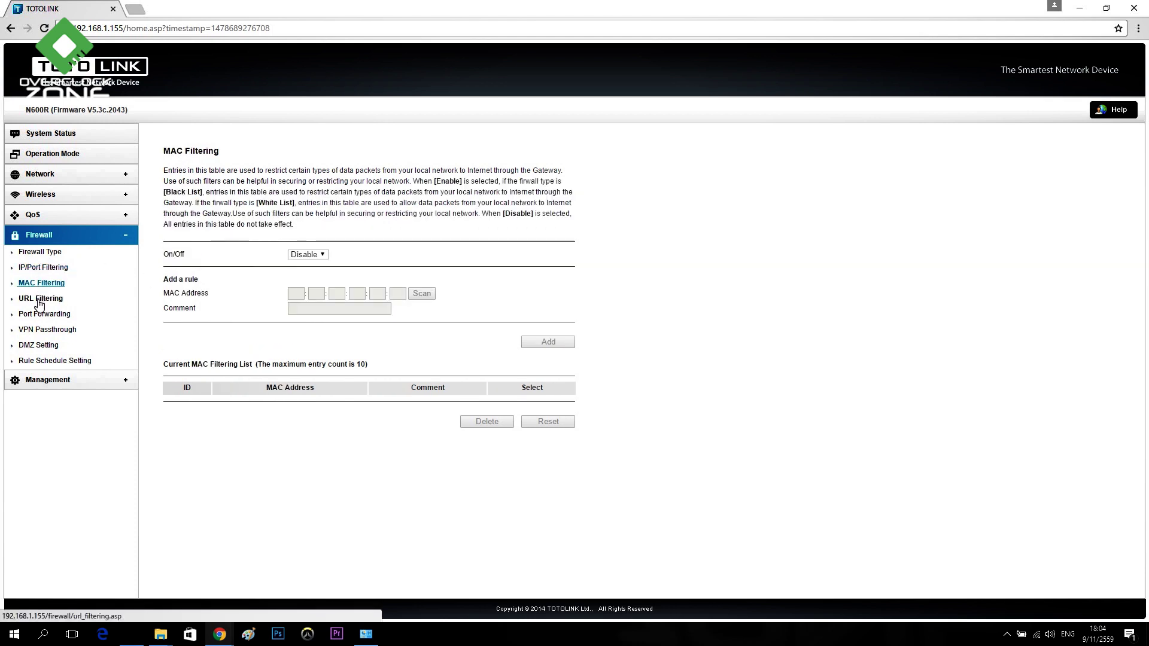
click(40, 300)
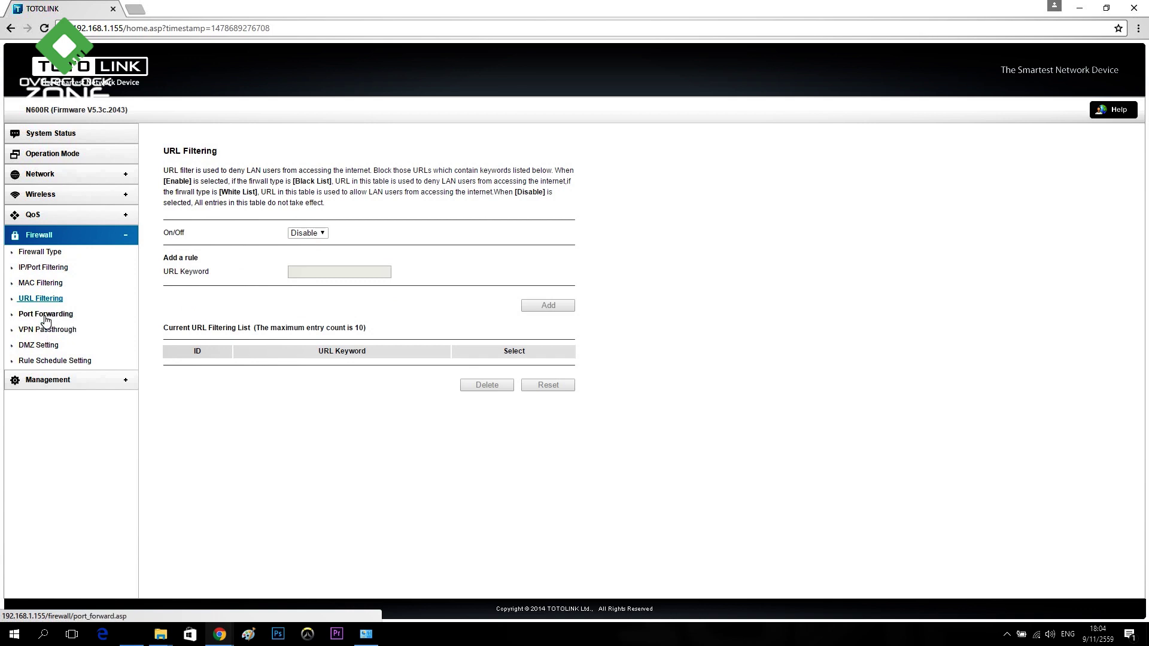
click(46, 315)
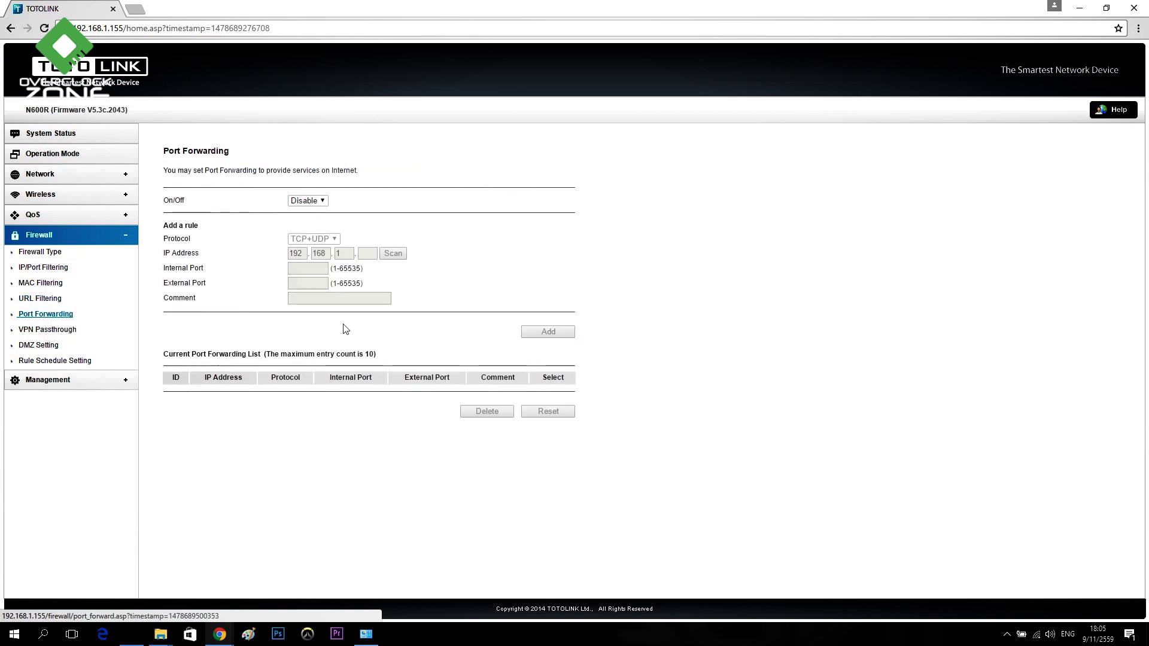
drag(316, 354, 425, 357)
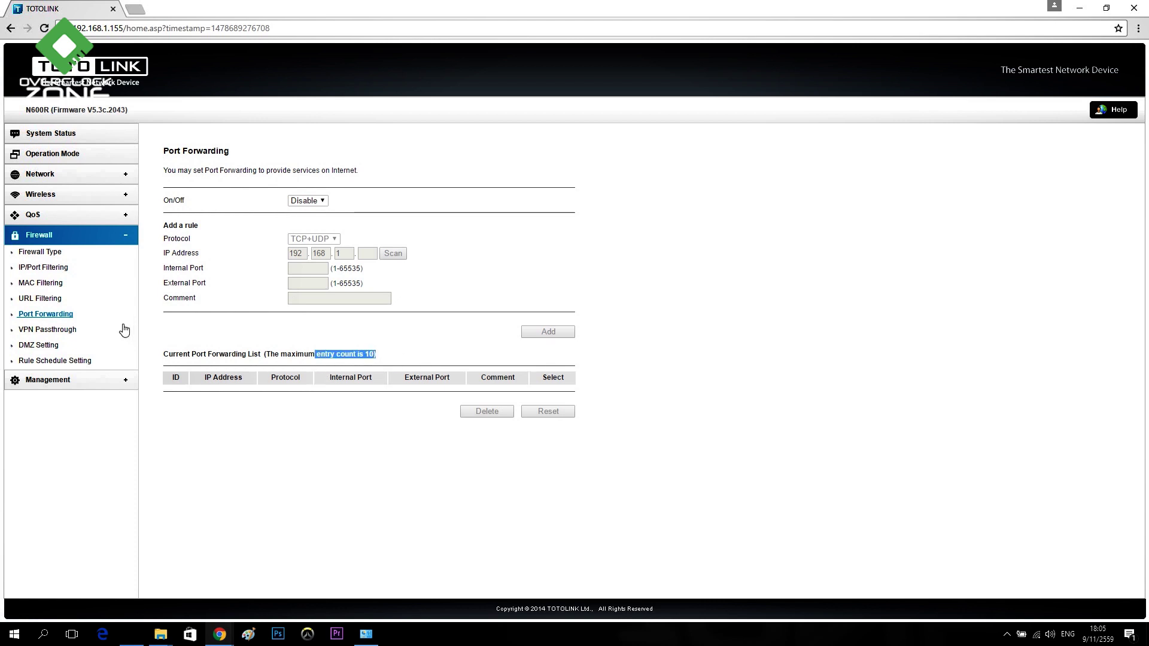
click(38, 333)
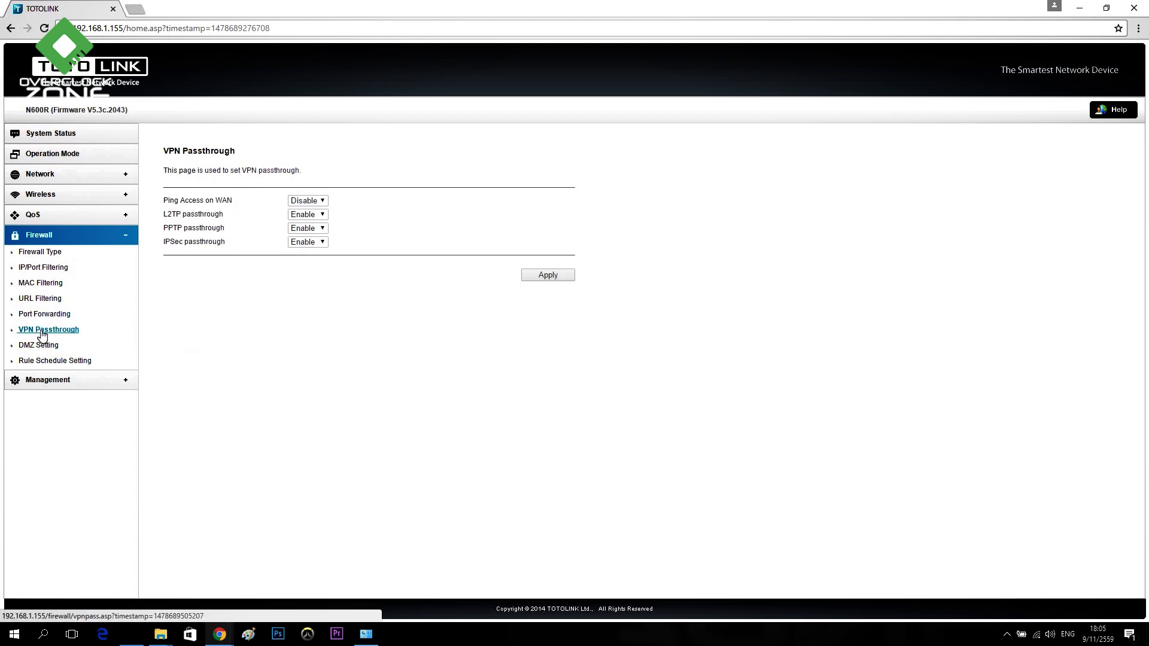
Enable DMZ in the firewall settings, leaving the host IP address blank and the change unapplied.
click(41, 345)
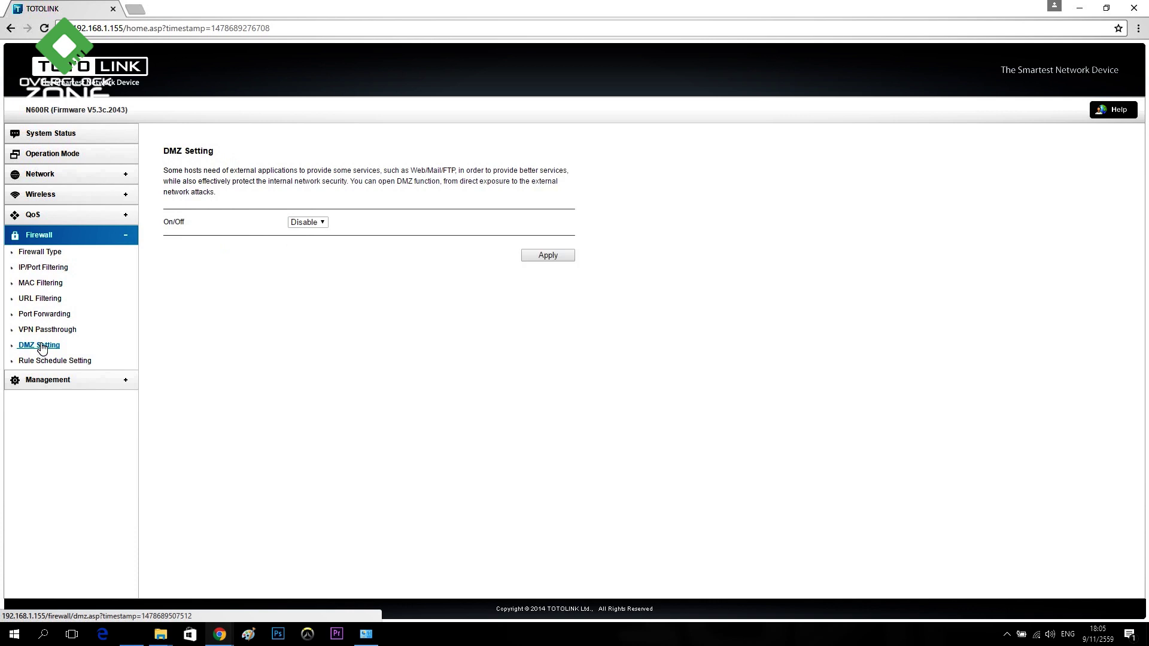
click(311, 222)
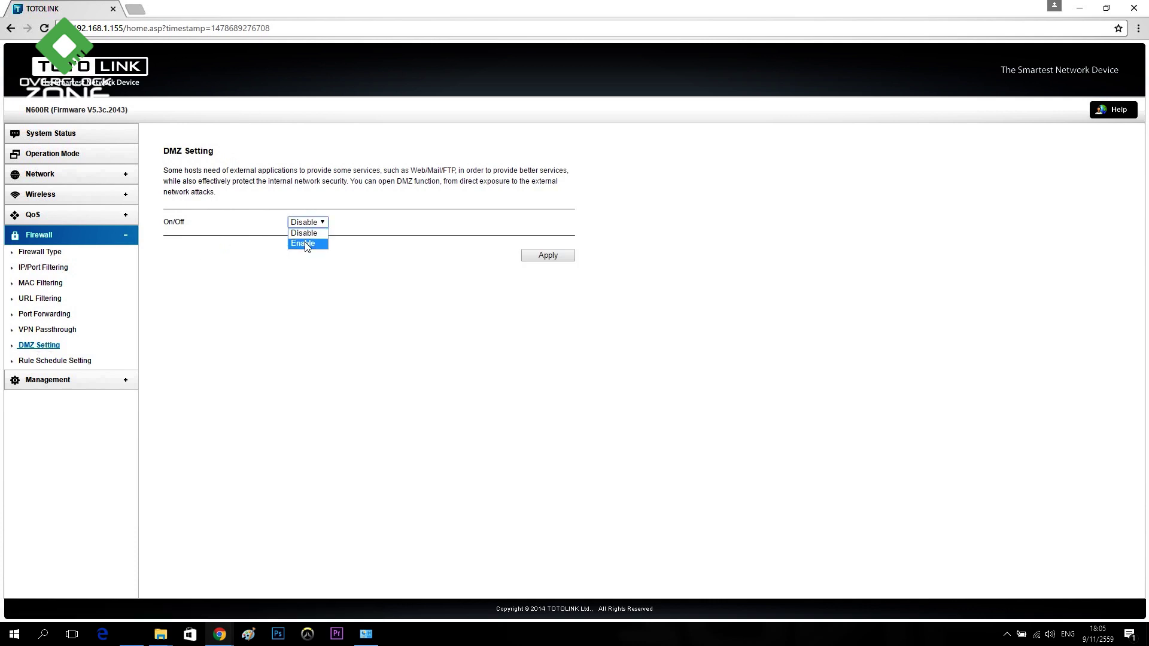
click(307, 243)
click(369, 238)
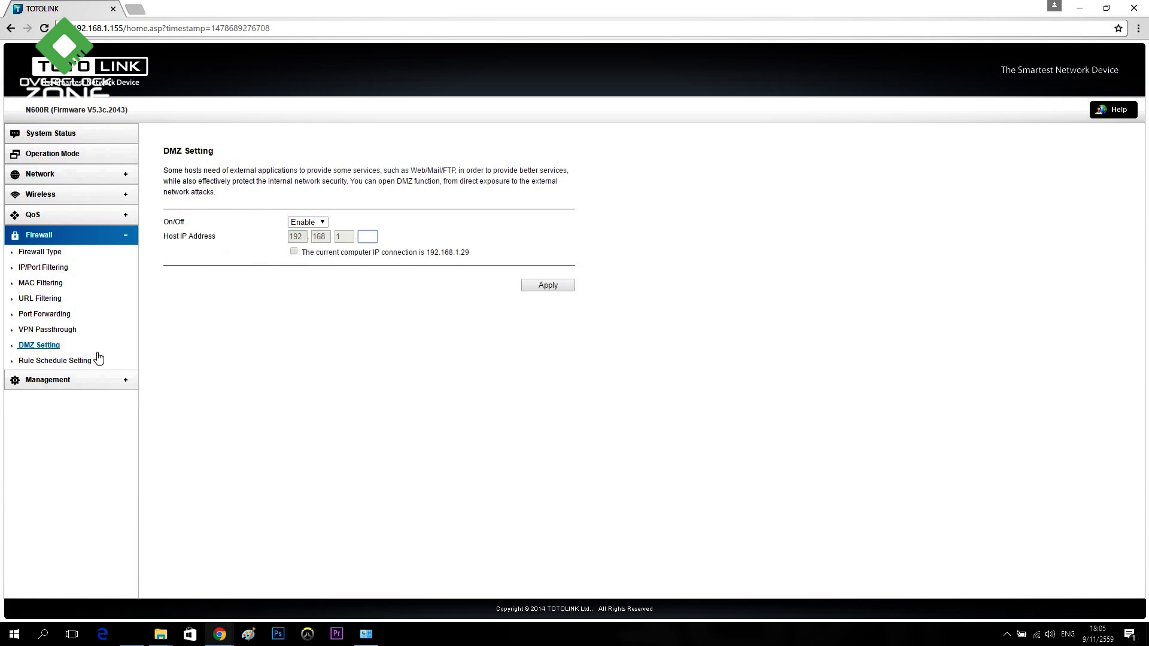
Look over the firewall Rule Schedule Setting and the Administrator and Time Setting pages under Management.
click(54, 364)
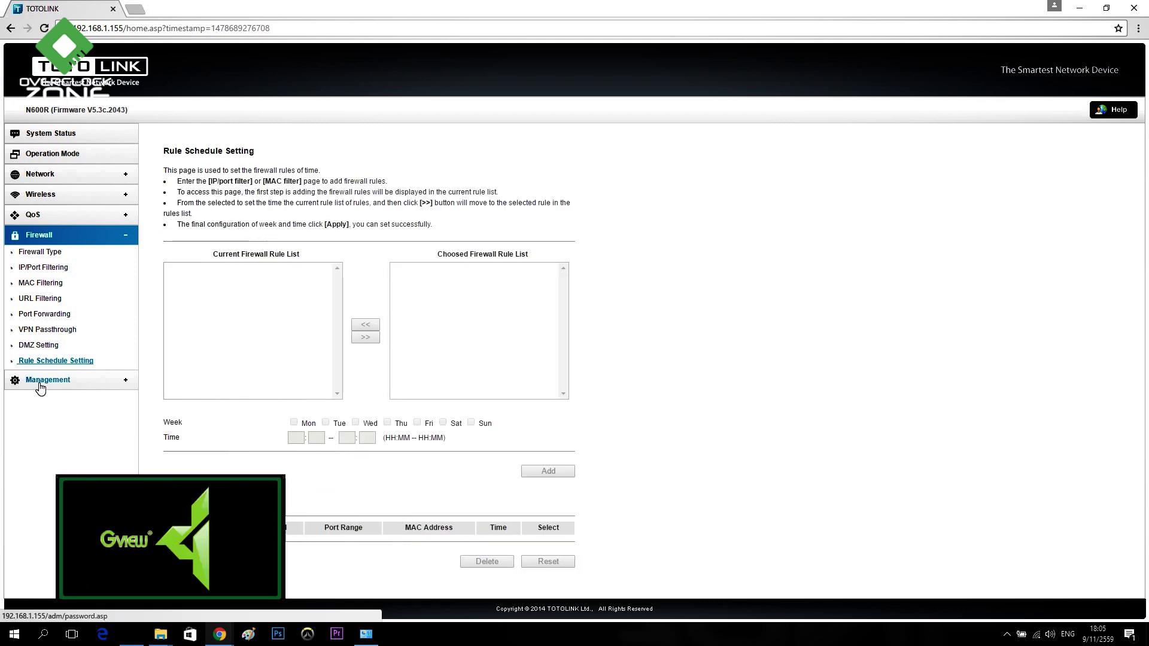
click(49, 380)
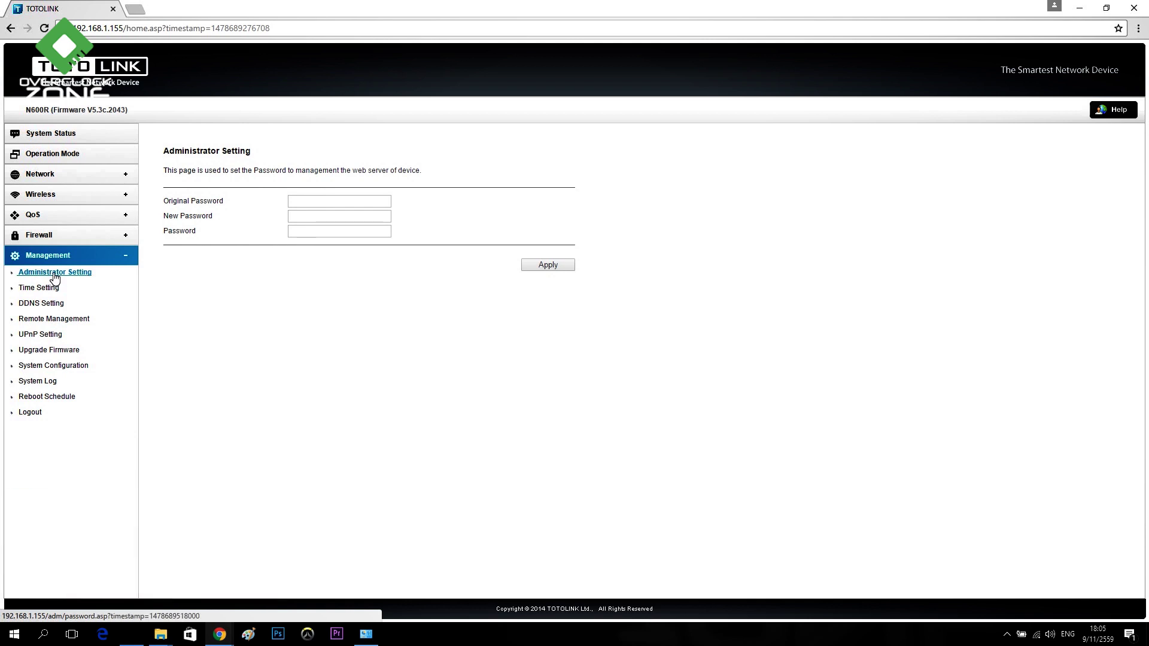
click(35, 289)
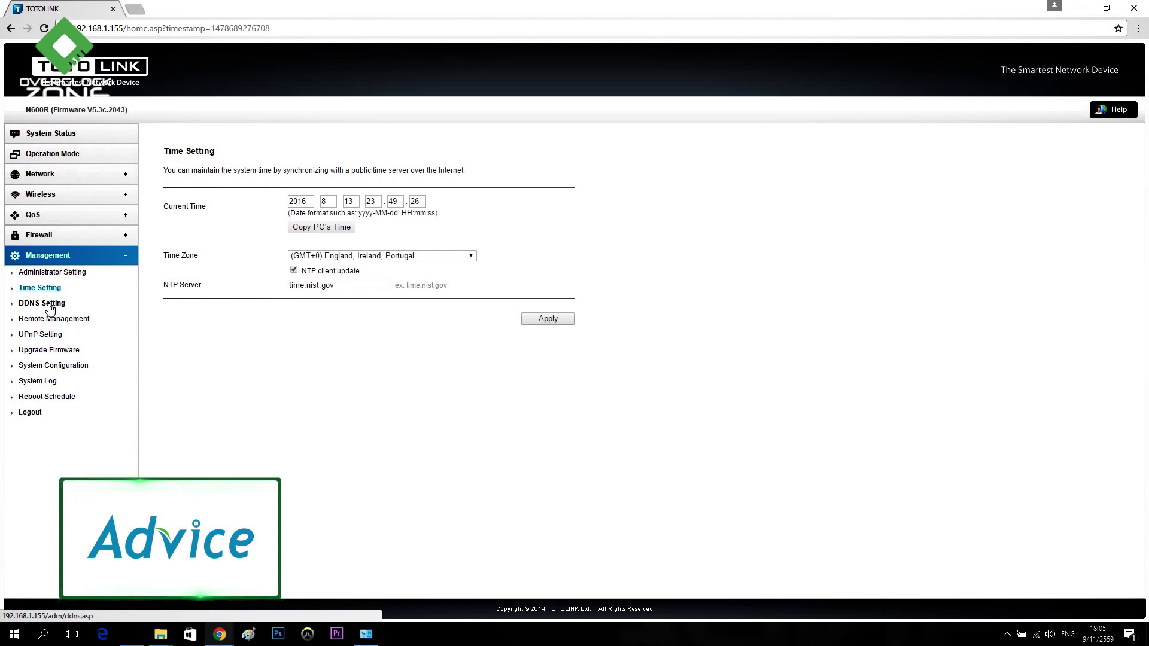
click(50, 304)
click(315, 212)
click(315, 233)
click(335, 229)
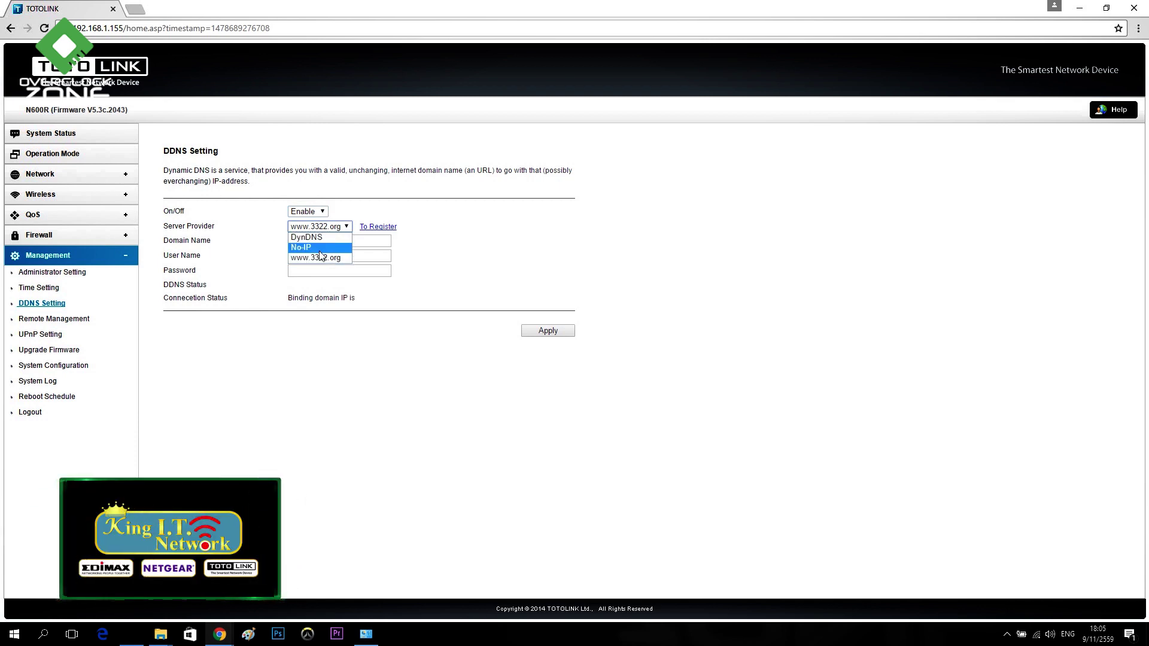
click(123, 333)
Enable Remote Management, without applying the change.
click(72, 318)
click(307, 201)
click(302, 223)
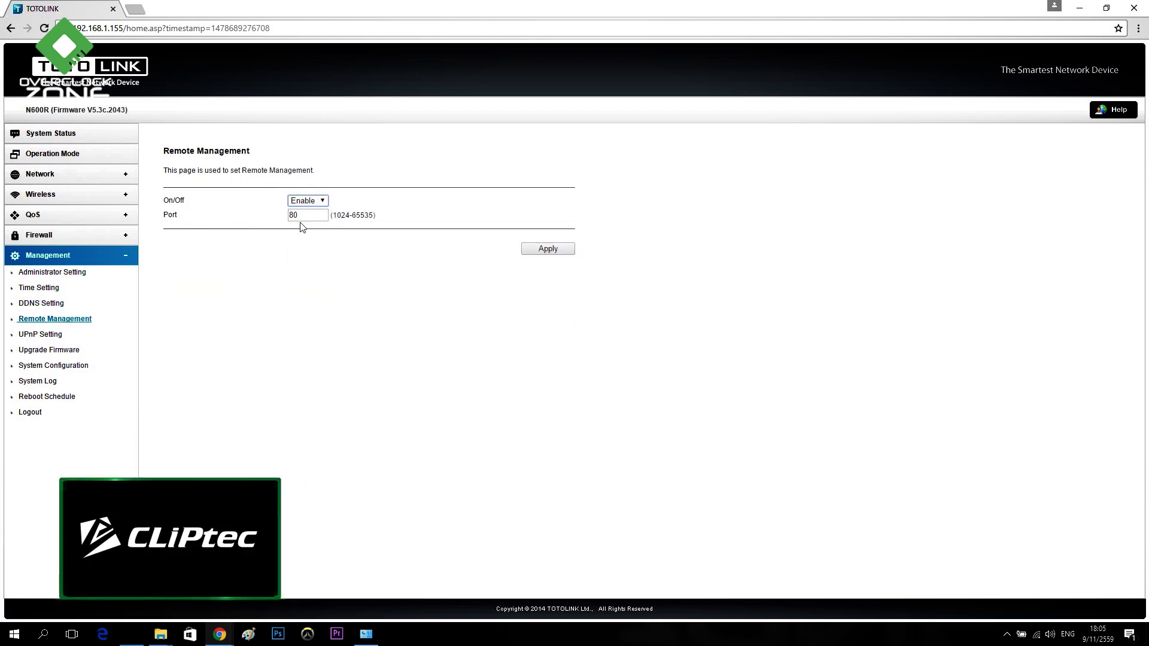
Review the UPnP on/off options and check for a newer router firmware version.
click(40, 335)
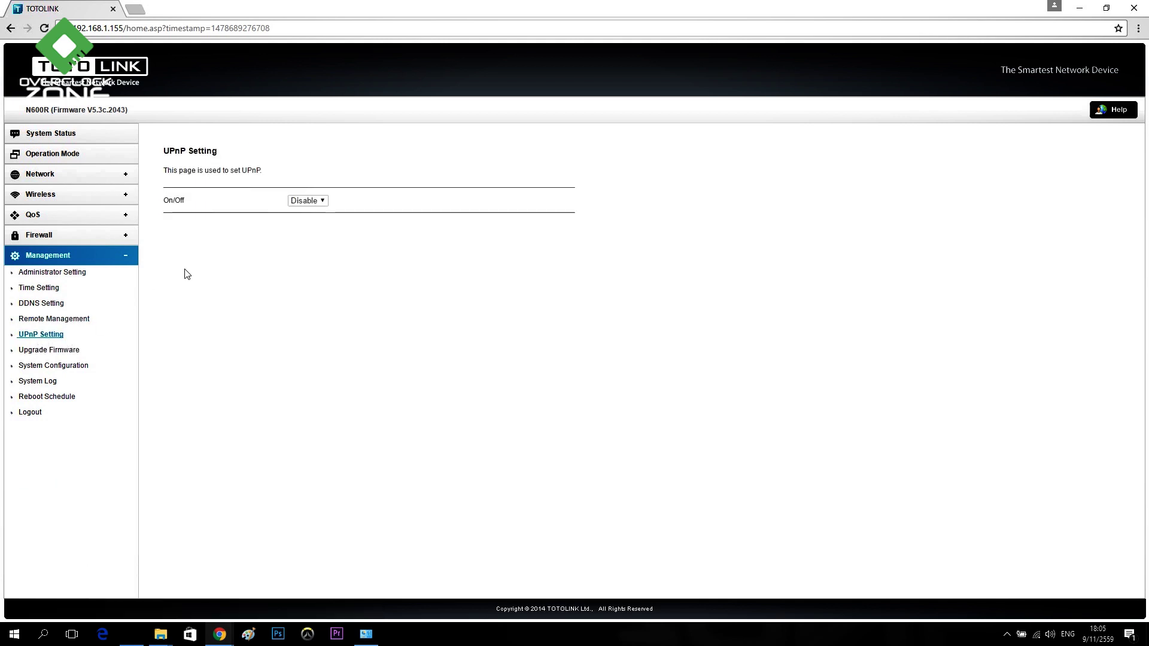
click(308, 203)
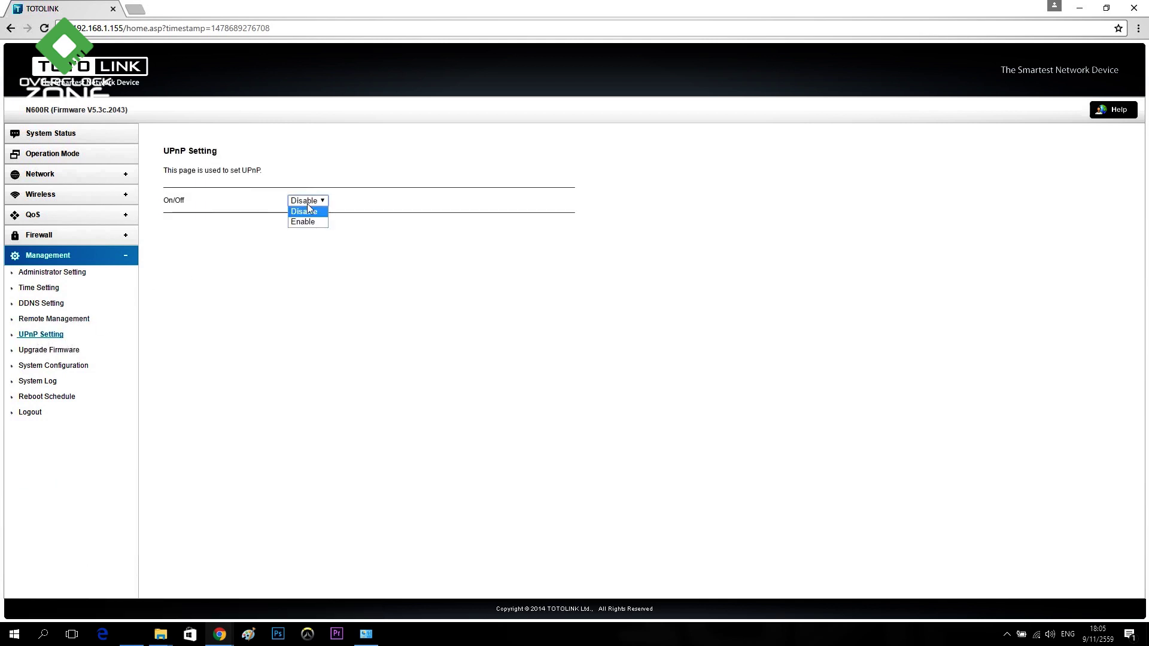
click(57, 351)
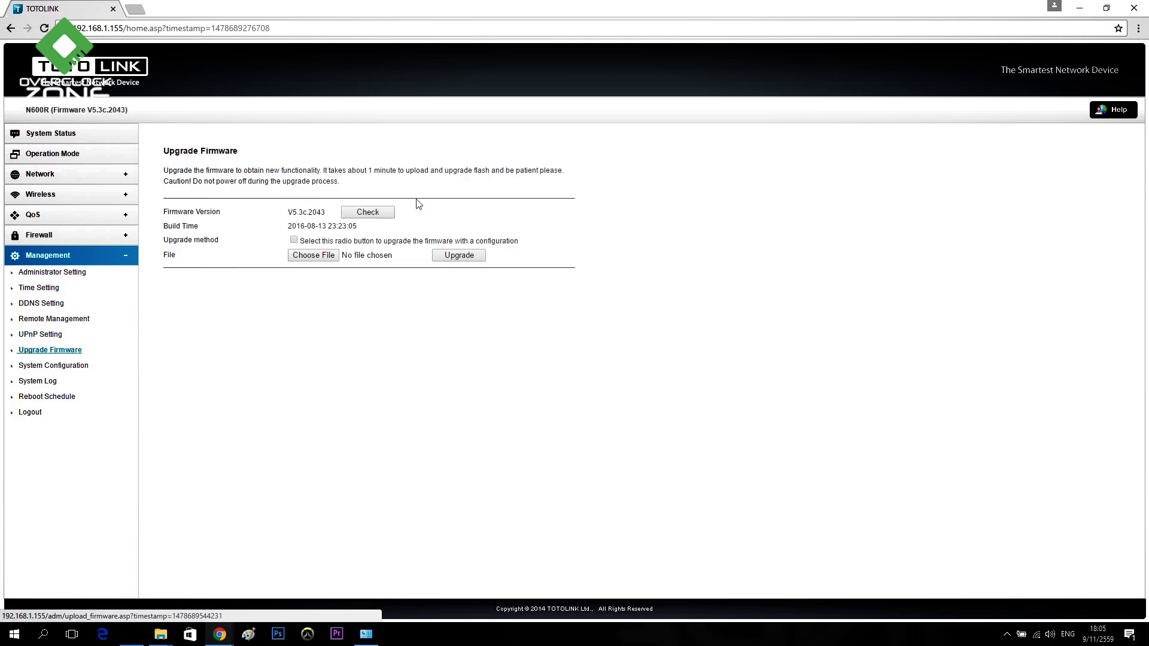
click(375, 213)
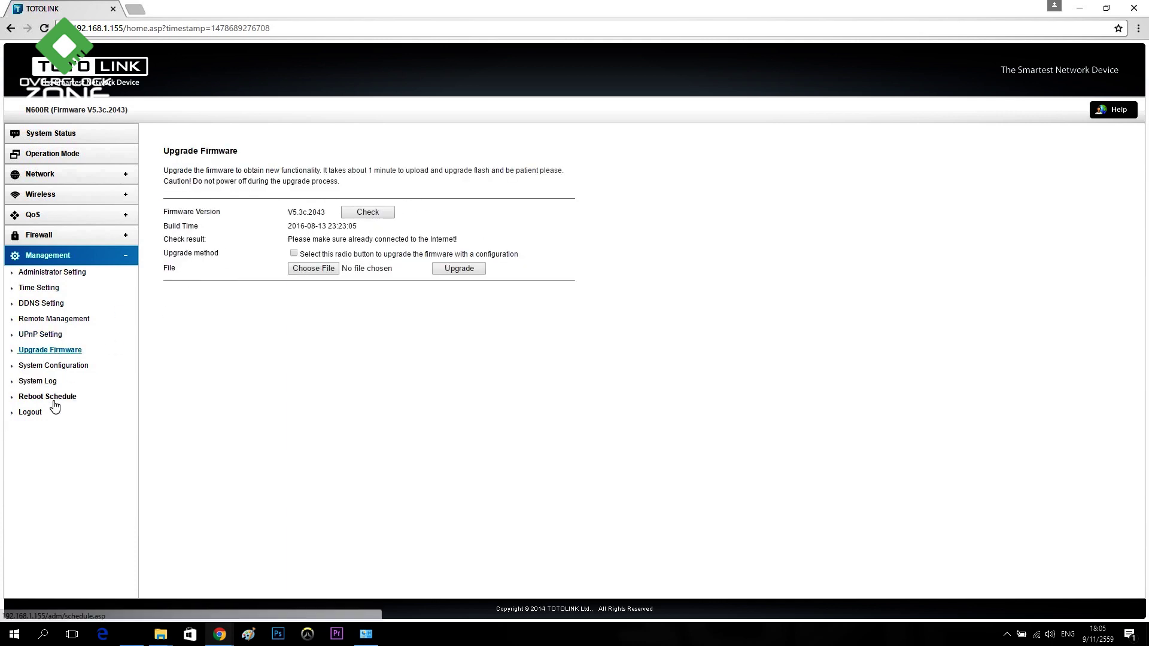
Look over the System Configuration, System Log and Reboot Schedule pages under Management.
click(46, 367)
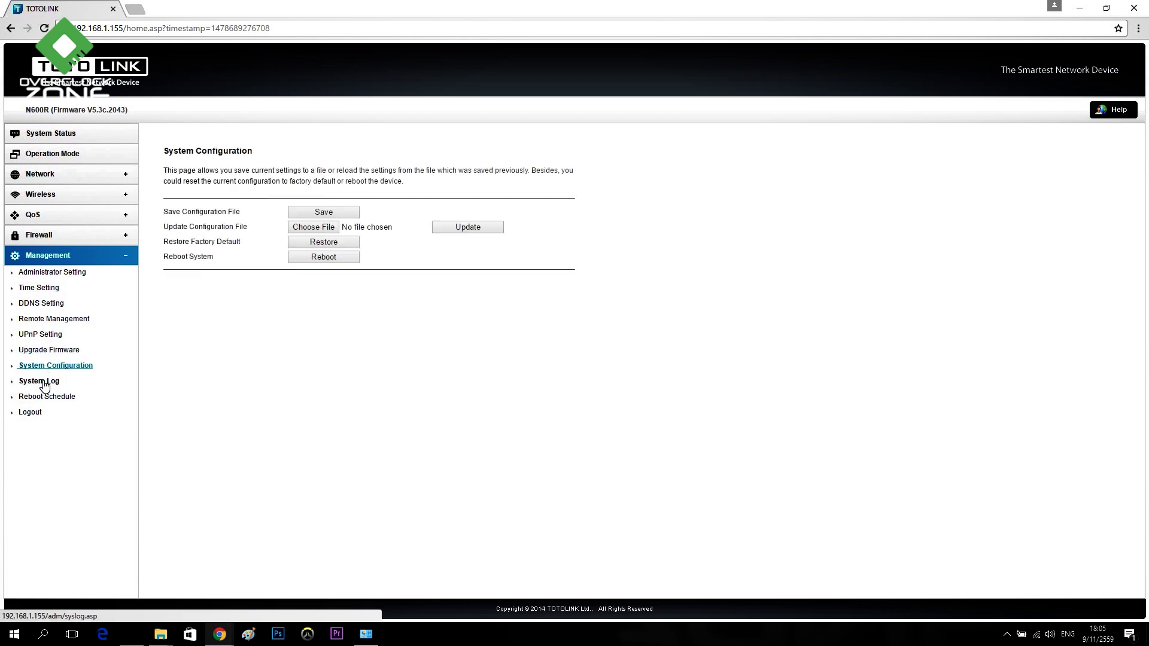
click(42, 384)
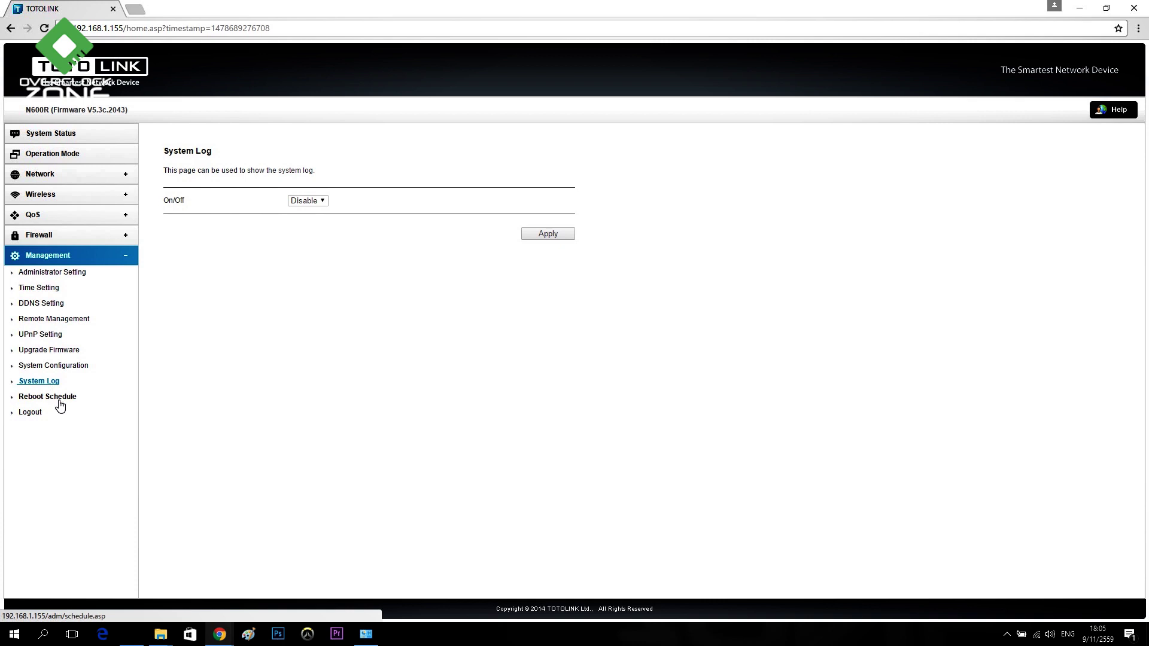
click(59, 402)
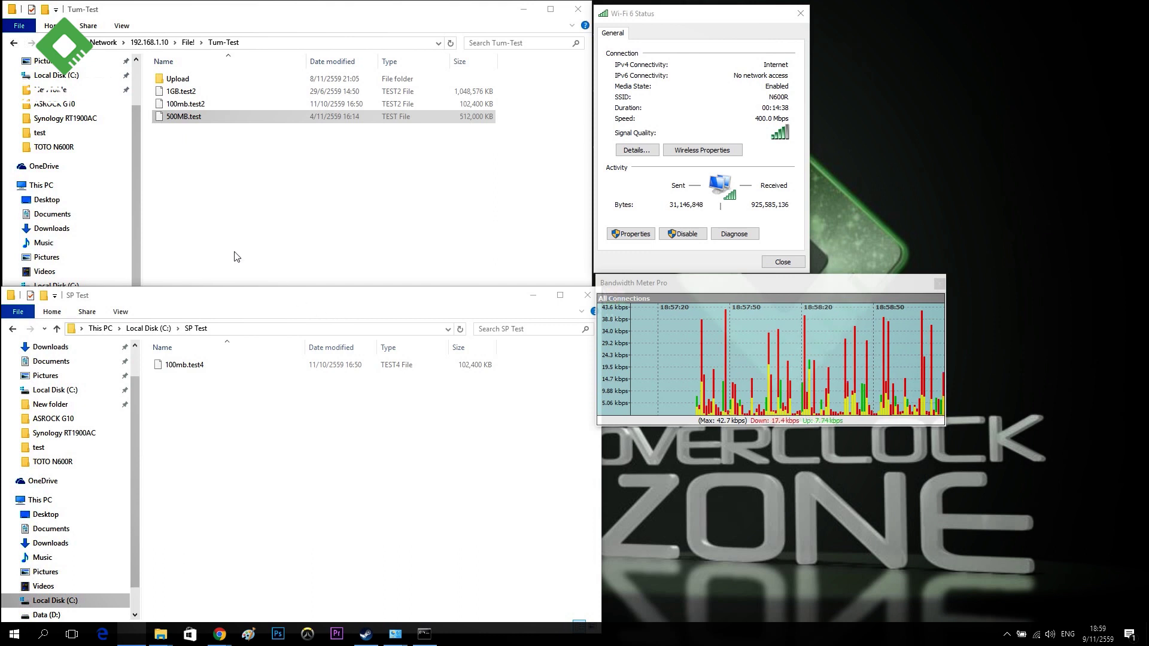
In File Explorer, copy 500MB.test from the network folder Tum-Test into the SP Test folder on Local Disk (C:).
click(201, 118)
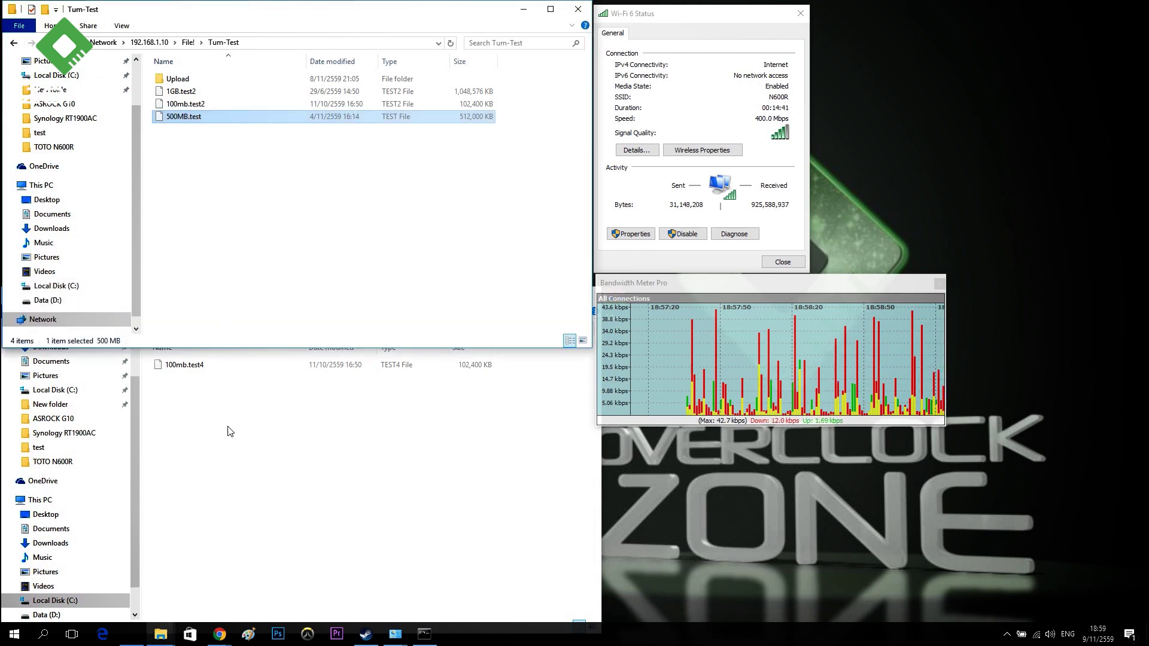
click(231, 488)
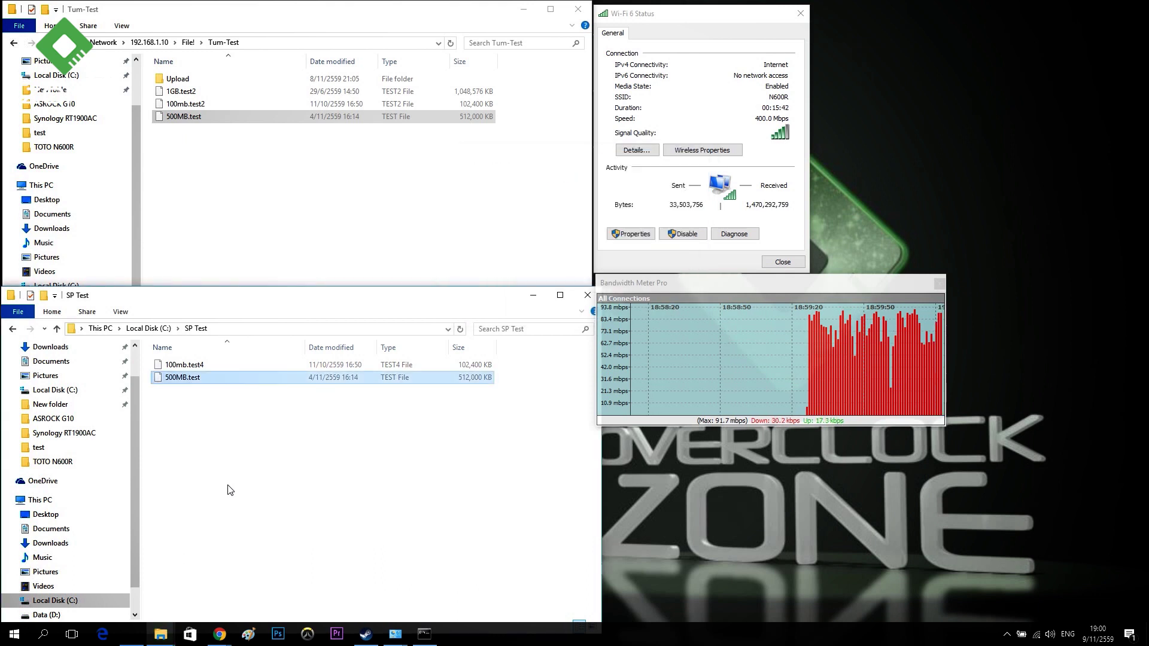
Clear the Bandwidth Meter Pro graph and copy 500MB.test from the SP Test folder into the network Upload folder inside Tum-Test.
double_click(189, 78)
click(252, 450)
click(189, 377)
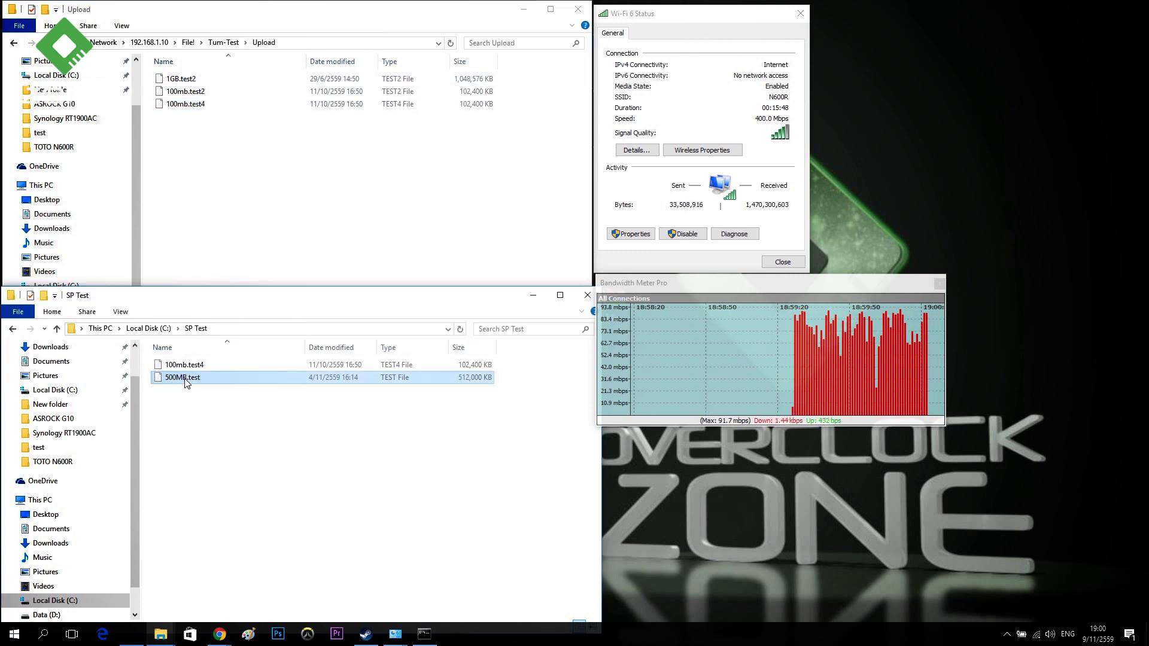
click(791, 364)
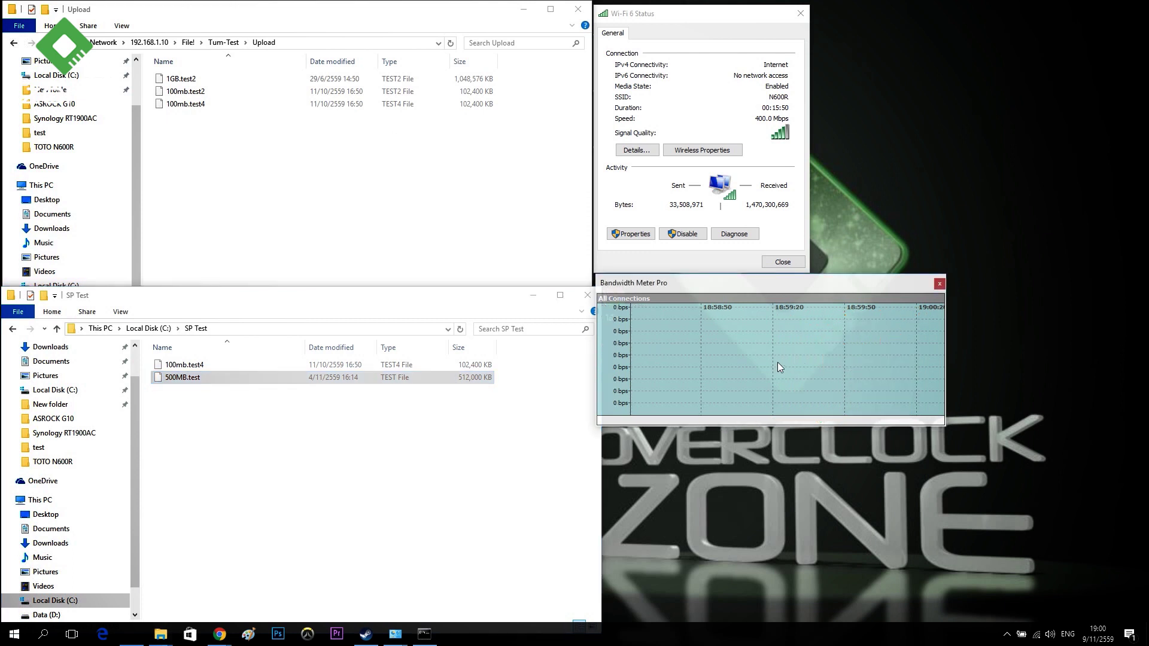
click(353, 151)
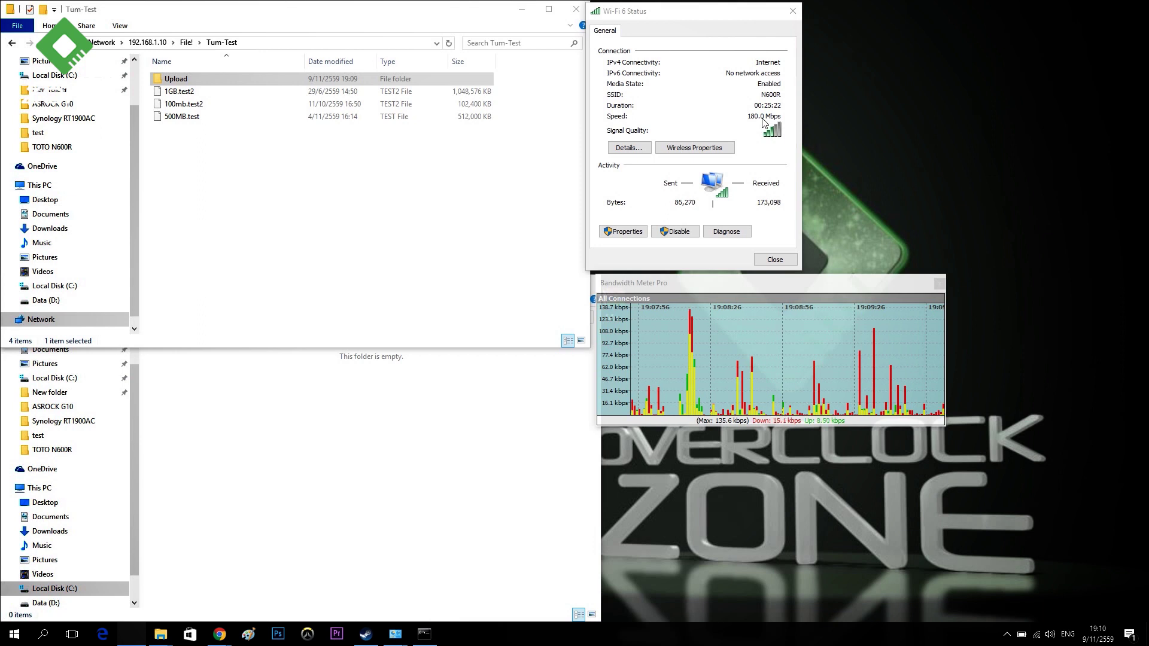
Copy 100mb.test2 from the network folder Tum-Test into the SP Test folder on Local Disk (C:).
click(203, 106)
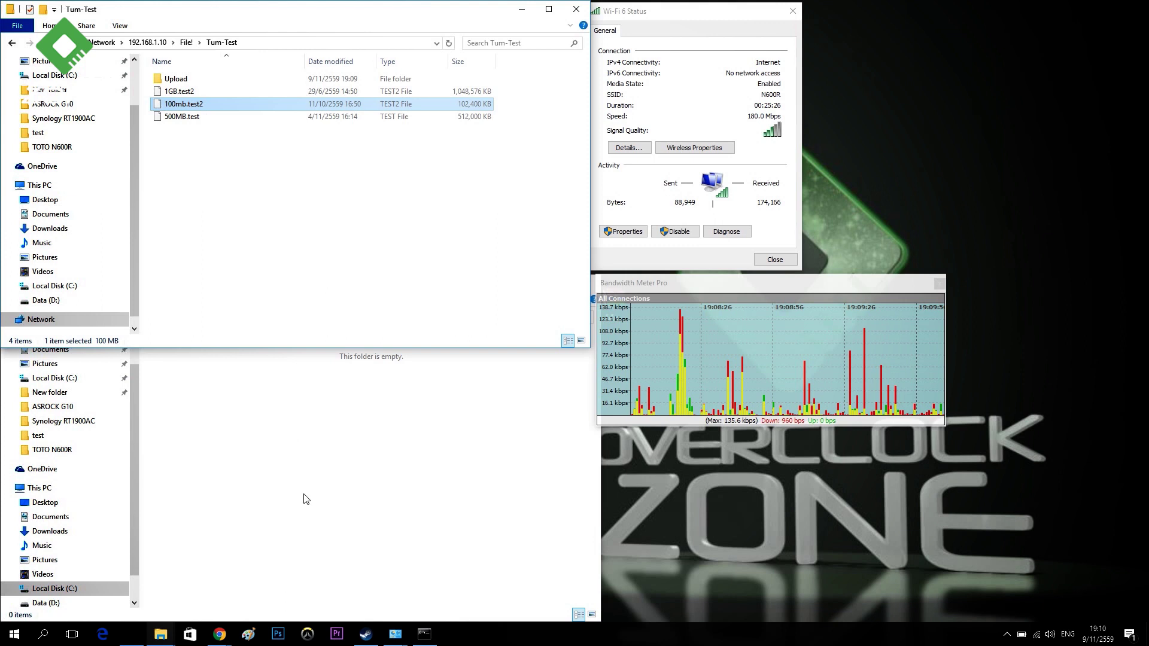
click(308, 527)
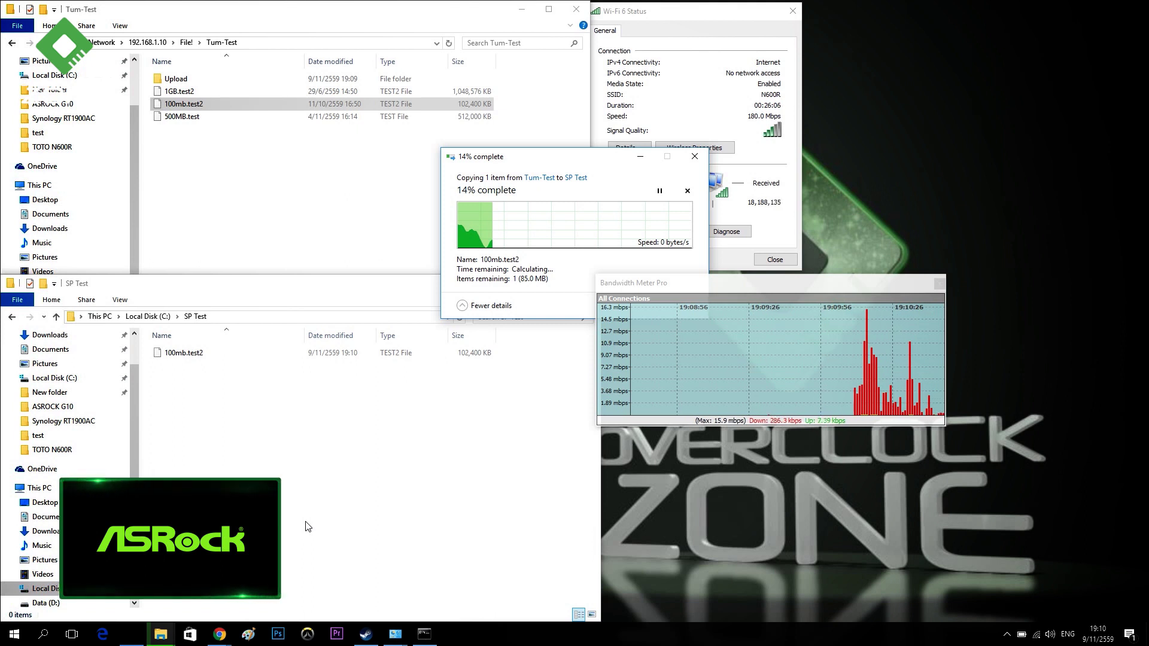
Open a Command Prompt and ping 192.168.1.200 while the file copy runs.
key(super+r)
key(Return)
text(ping 192.168)
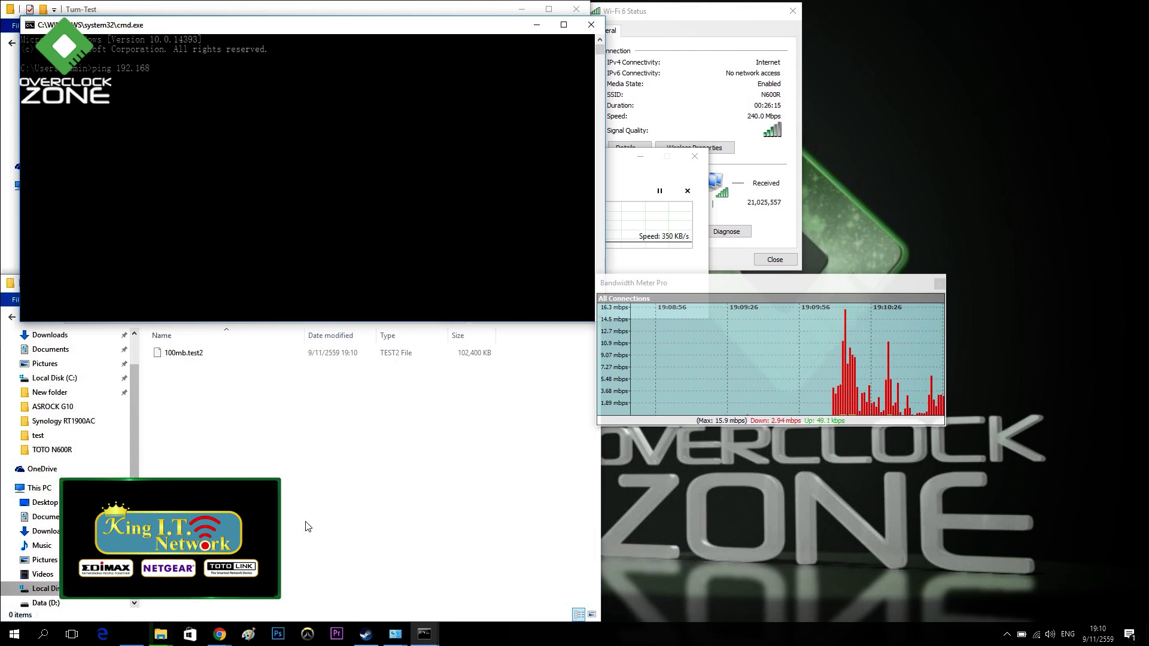
text(.1.200)
key(Return)
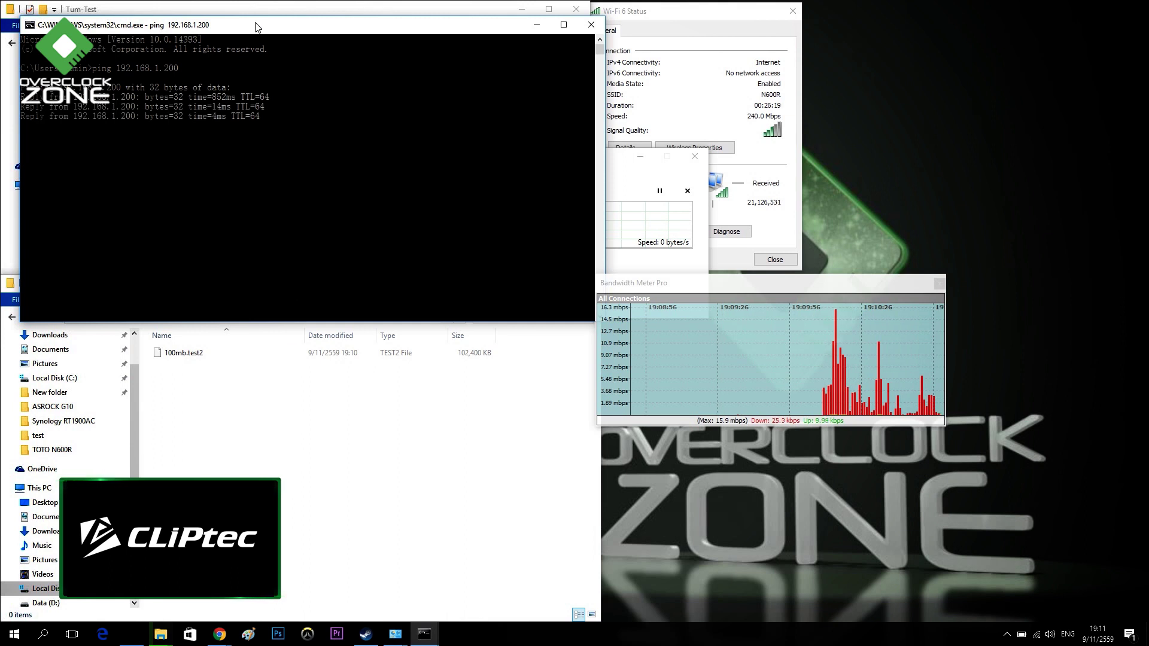
Move the Command Prompt window clear of the folder windows and run a continuous ping with "ping 192.168.1.200 -t".
drag(459, 28, 1035, 345)
text(ping 192.168.1.200)
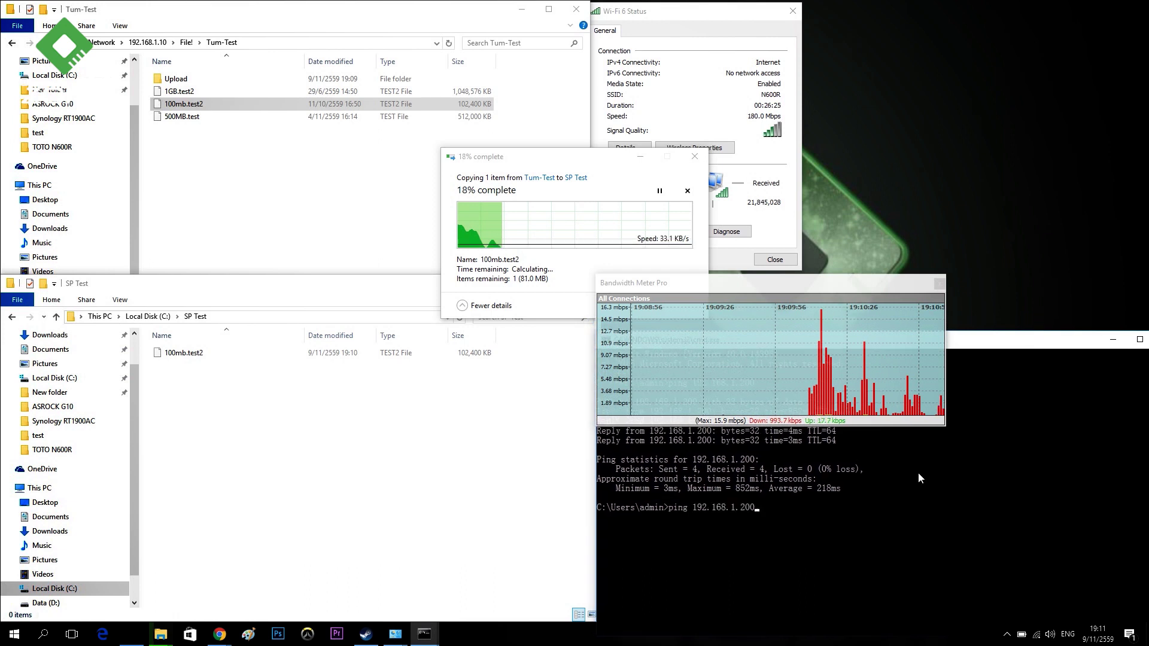
text( -t)
key(Return)
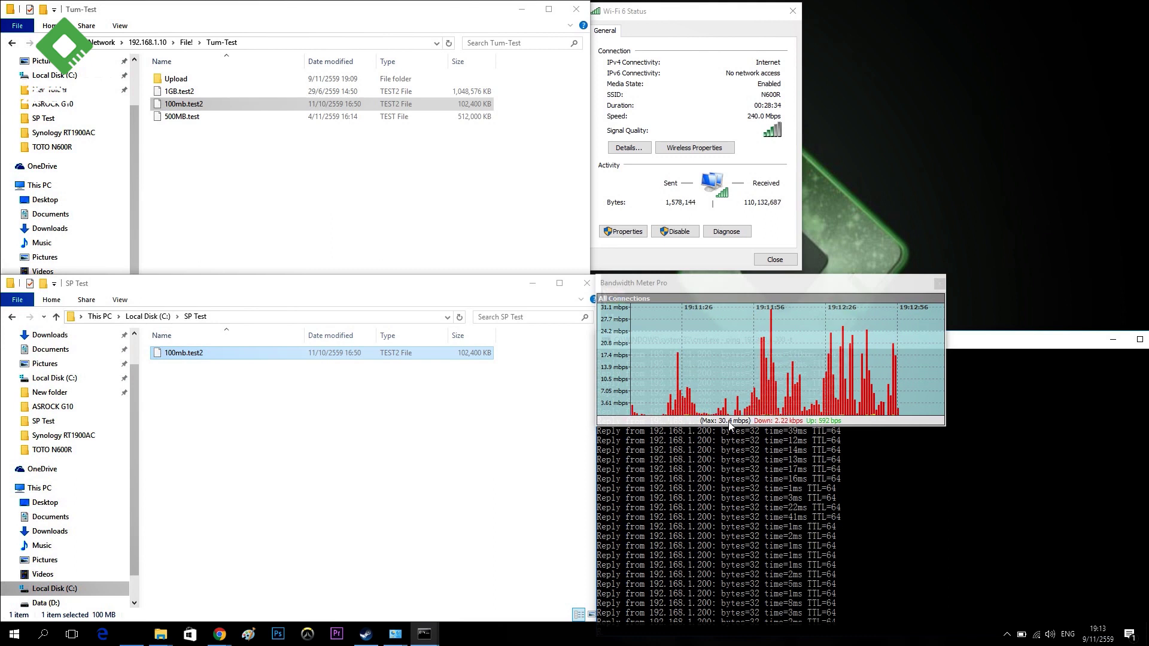
Copy 100mb.test2 from the SP Test folder into the network Upload folder inside Tum-Test.
double_click(177, 79)
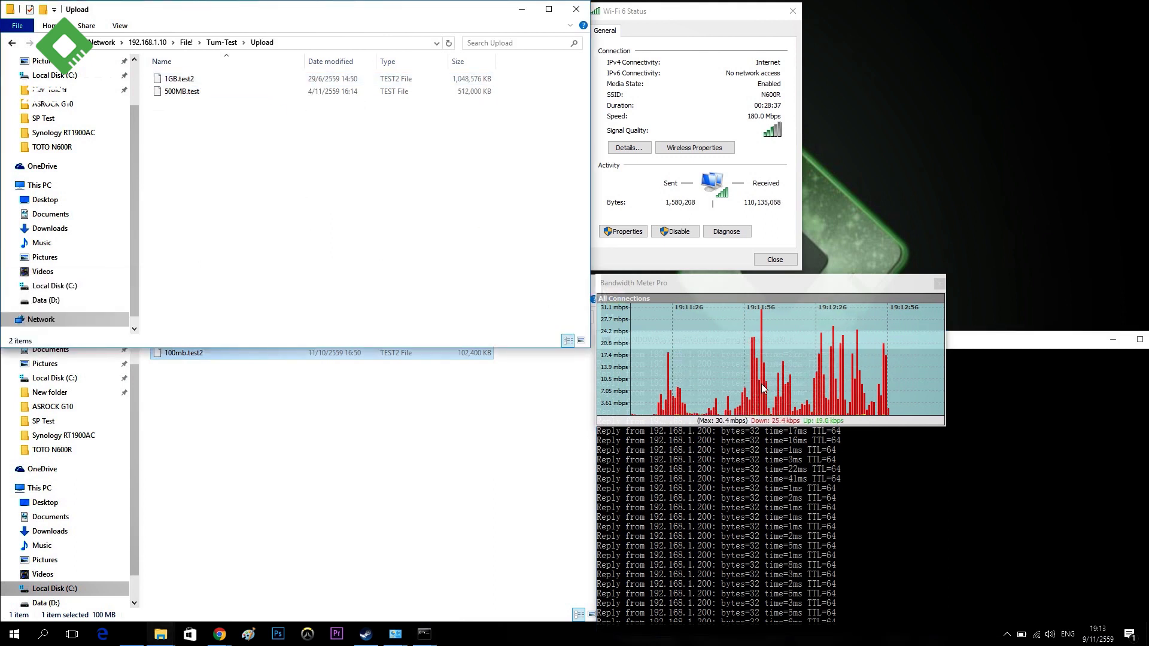
click(252, 375)
drag(235, 351, 232, 225)
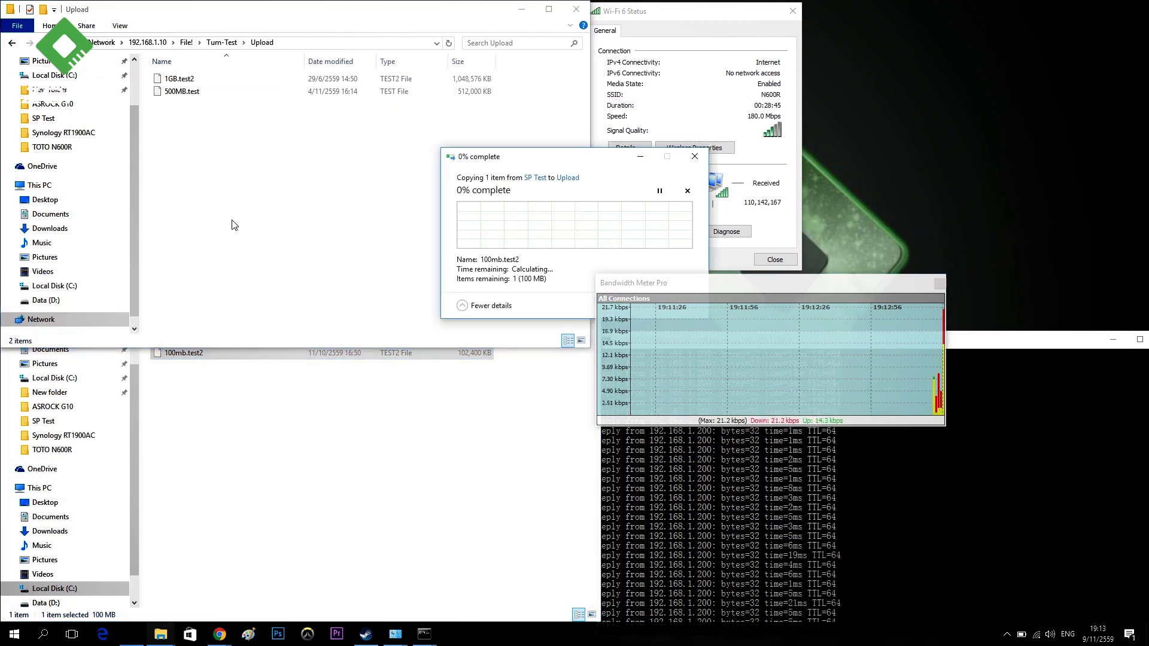